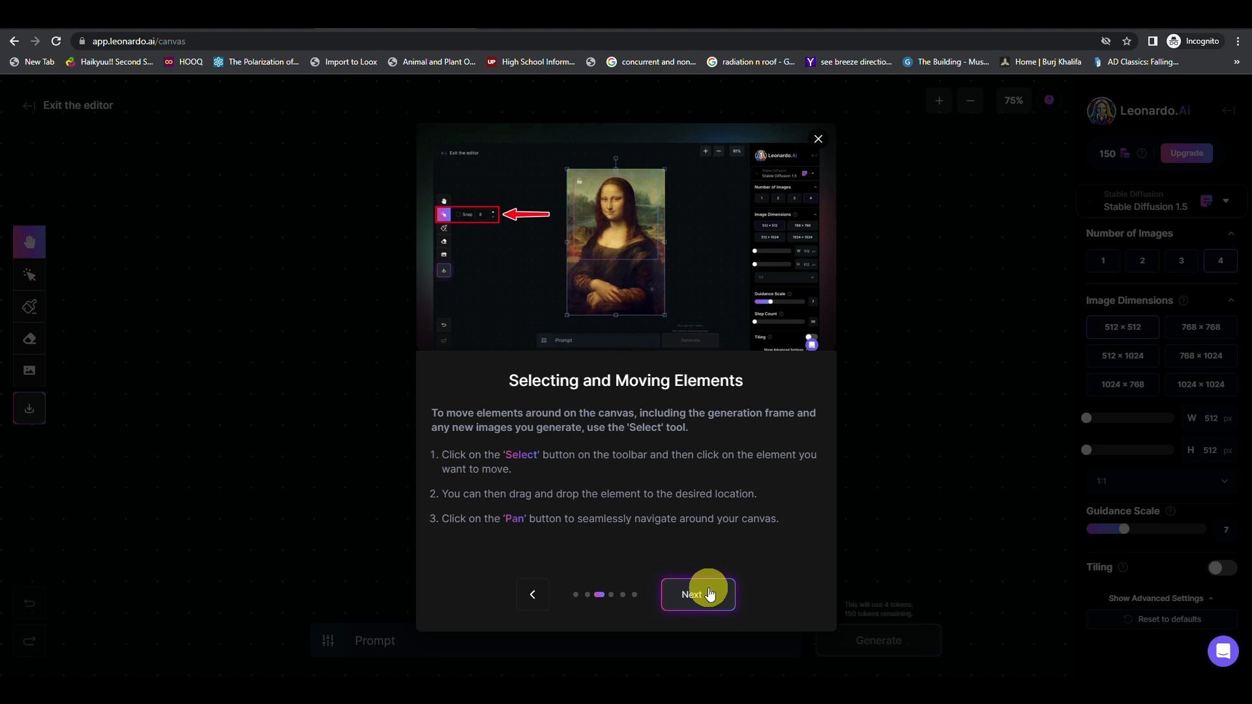
Go through the remaining slides of the canvas introduction and finish the guide
{"action": "left_click", "coordinate": [708, 594]}
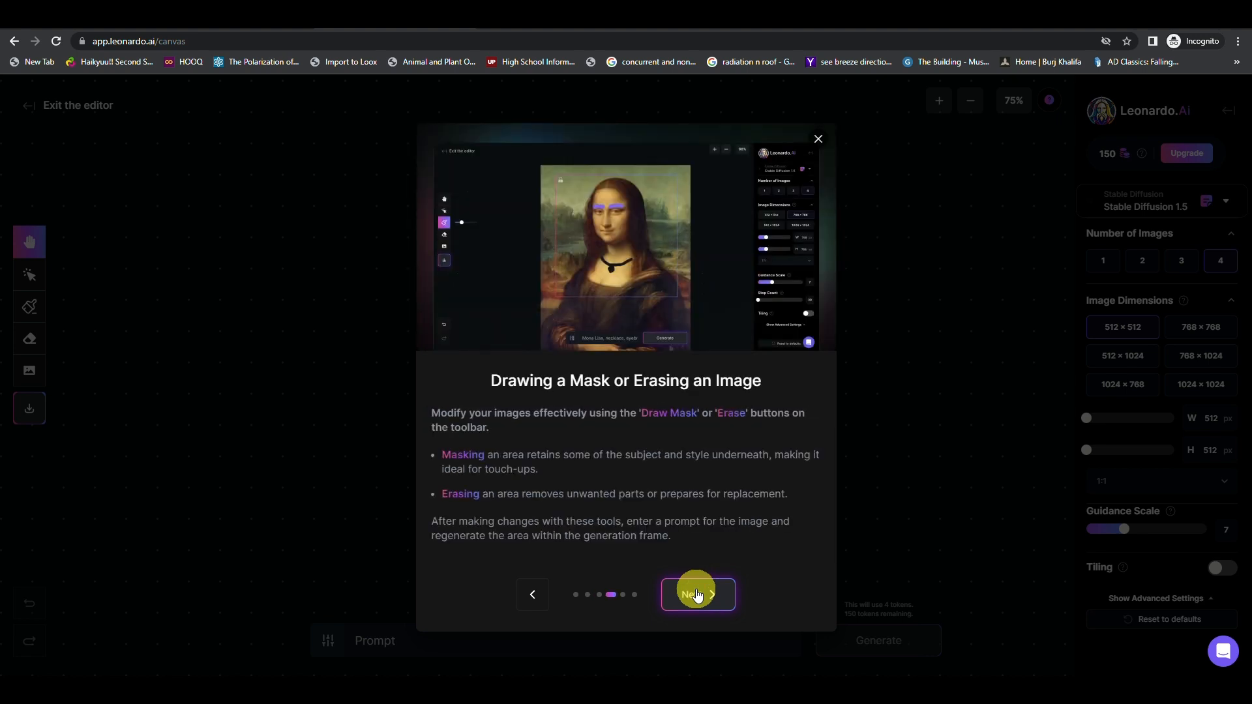
{"action": "left_click", "coordinate": [696, 593]}
{"action": "left_click", "coordinate": [696, 593]}
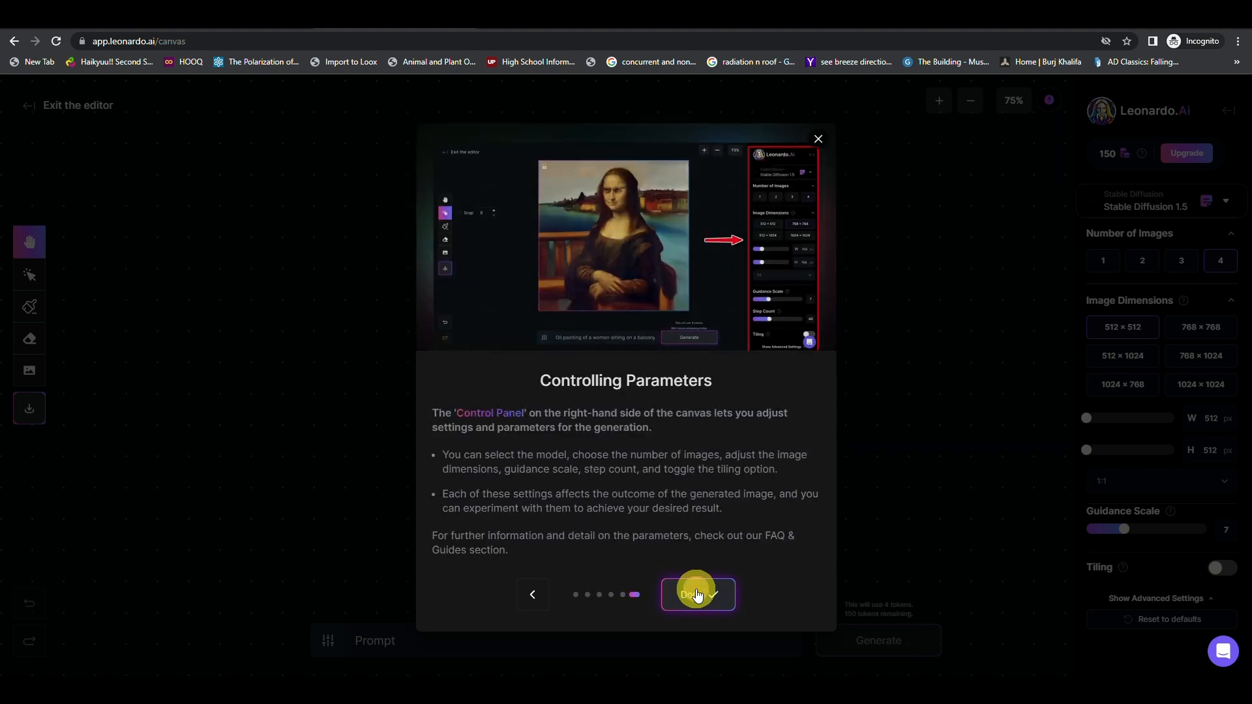
{"action": "left_click", "coordinate": [697, 592]}
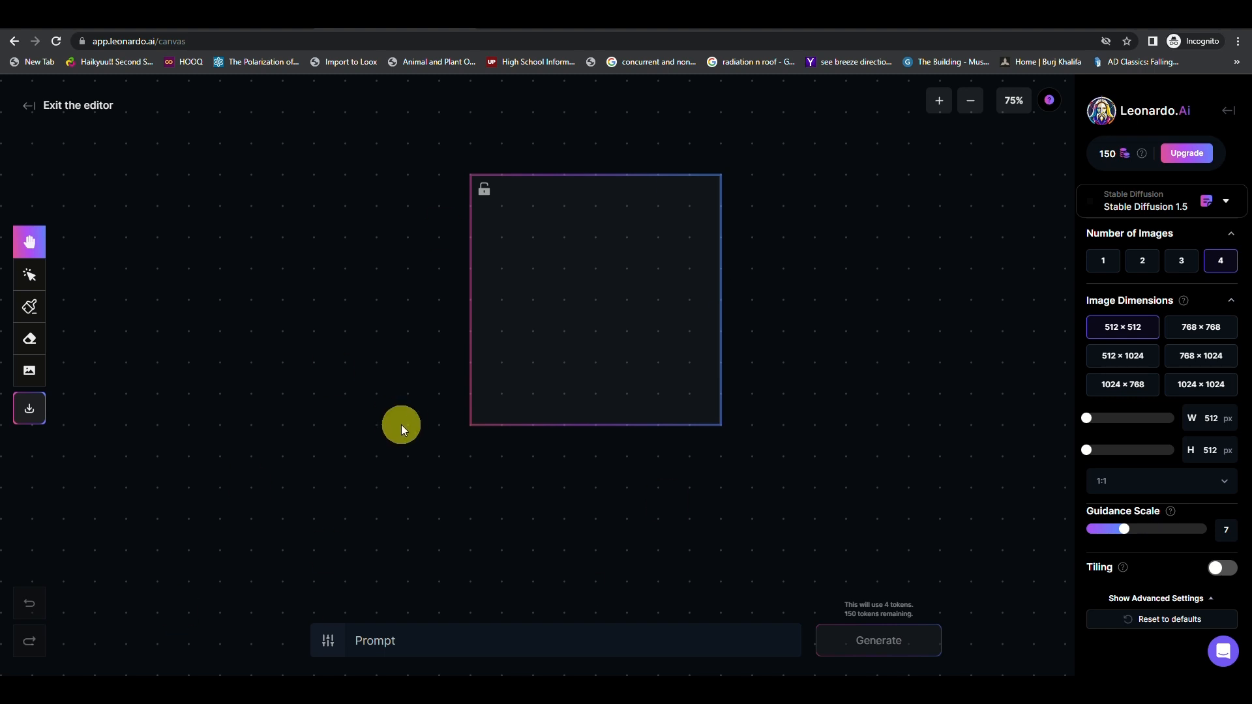
Upload the black-and-white line-art portrait of a woman from the computer's Downloads folder onto the canvas
{"action": "left_click", "coordinate": [29, 369]}
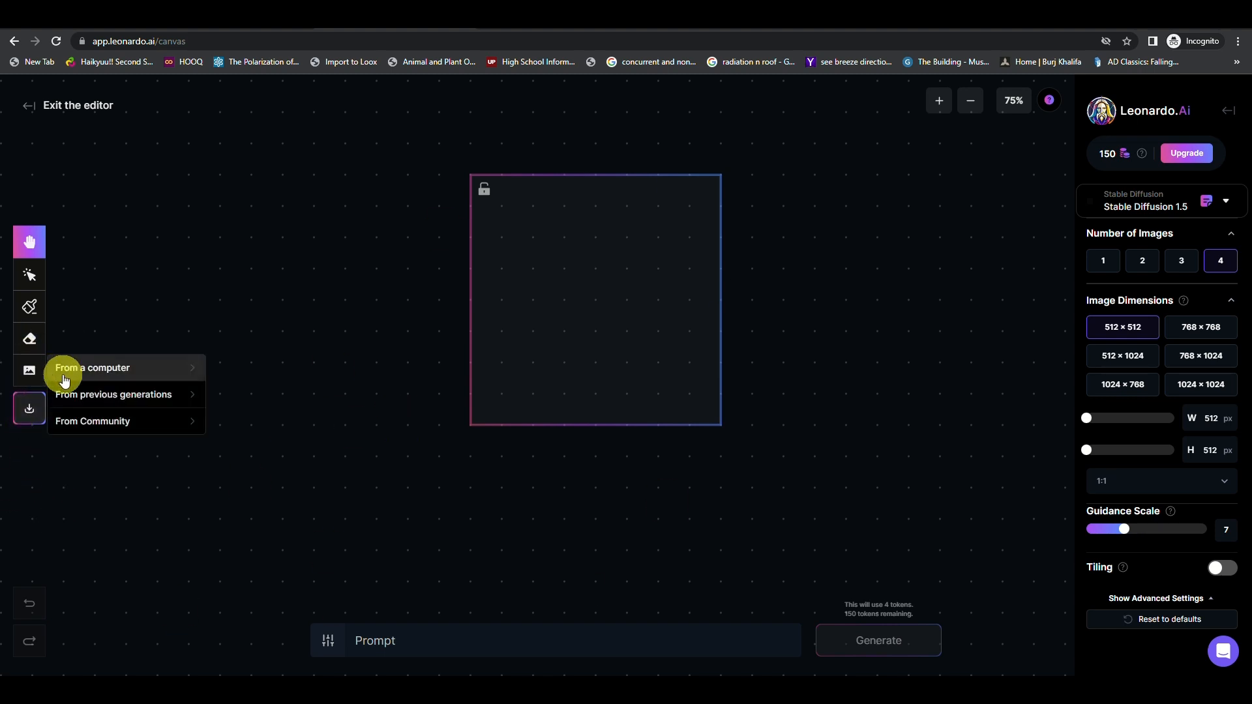
{"action": "left_click", "coordinate": [64, 378]}
{"action": "scroll", "coordinate": [308, 124], "scroll_direction": "down", "scroll_amount": 5}
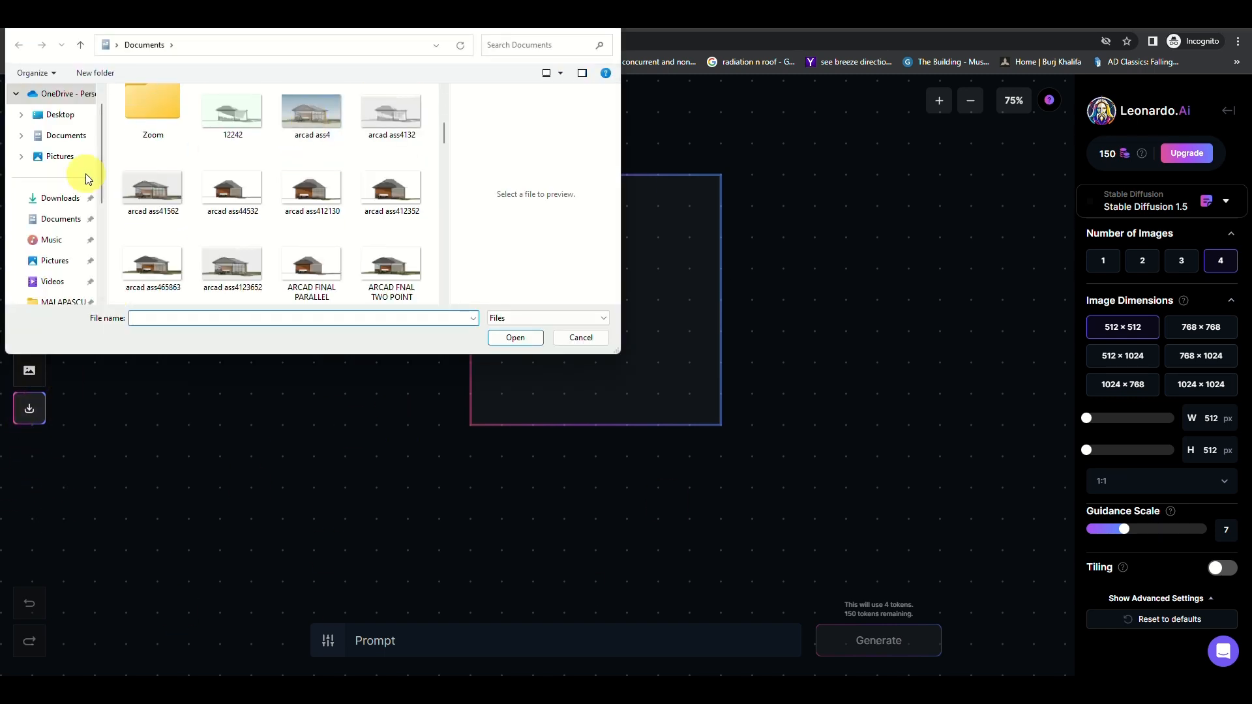
{"action": "left_click", "coordinate": [58, 198]}
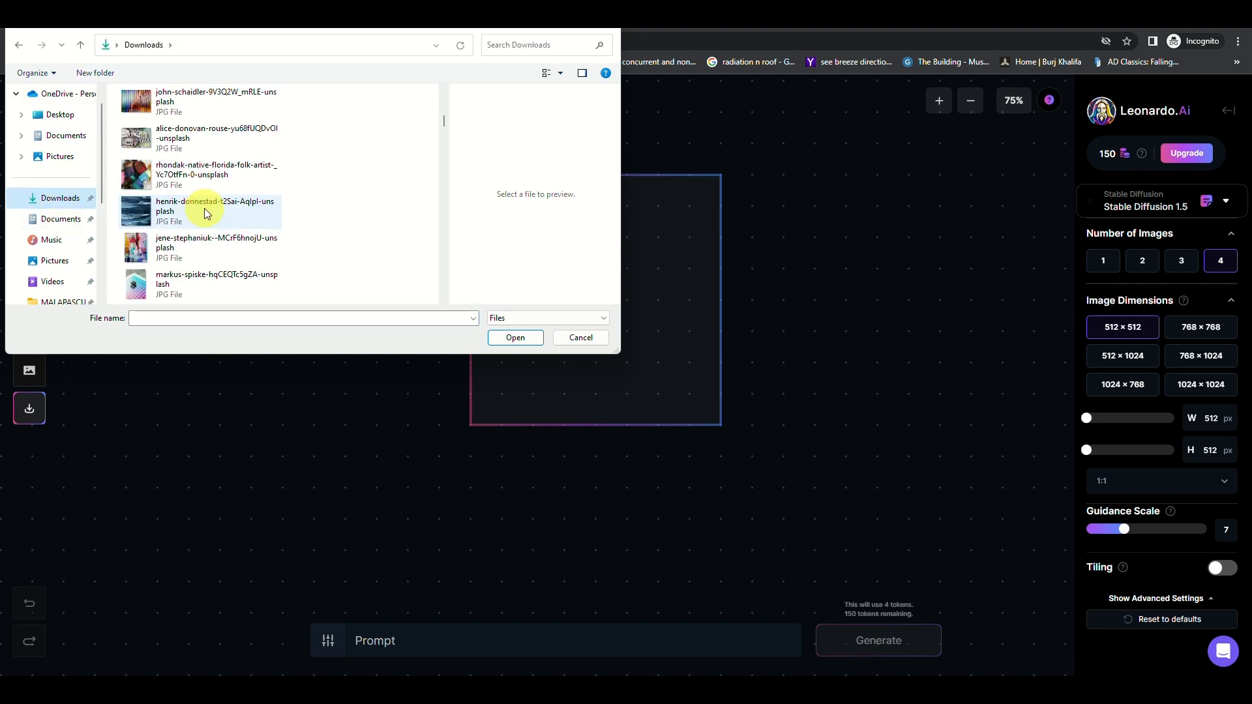
{"action": "scroll", "coordinate": [206, 214], "scroll_direction": "up", "scroll_amount": 3}
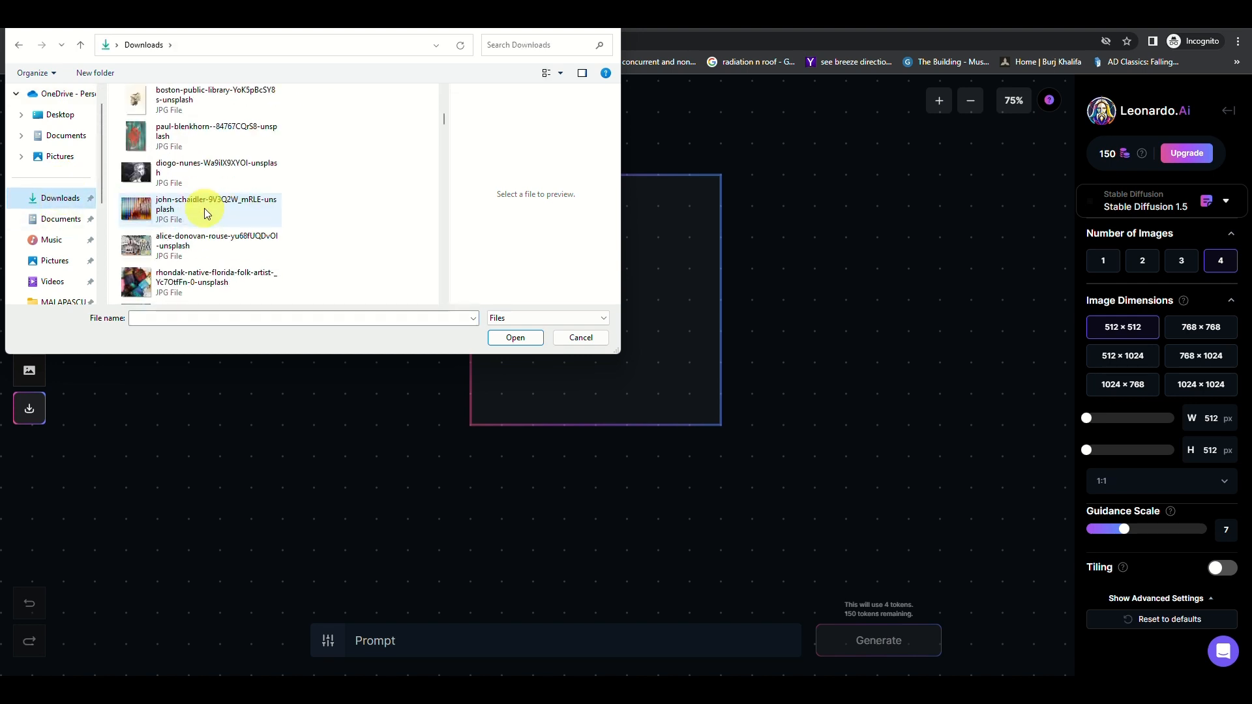
{"action": "left_click", "coordinate": [201, 183]}
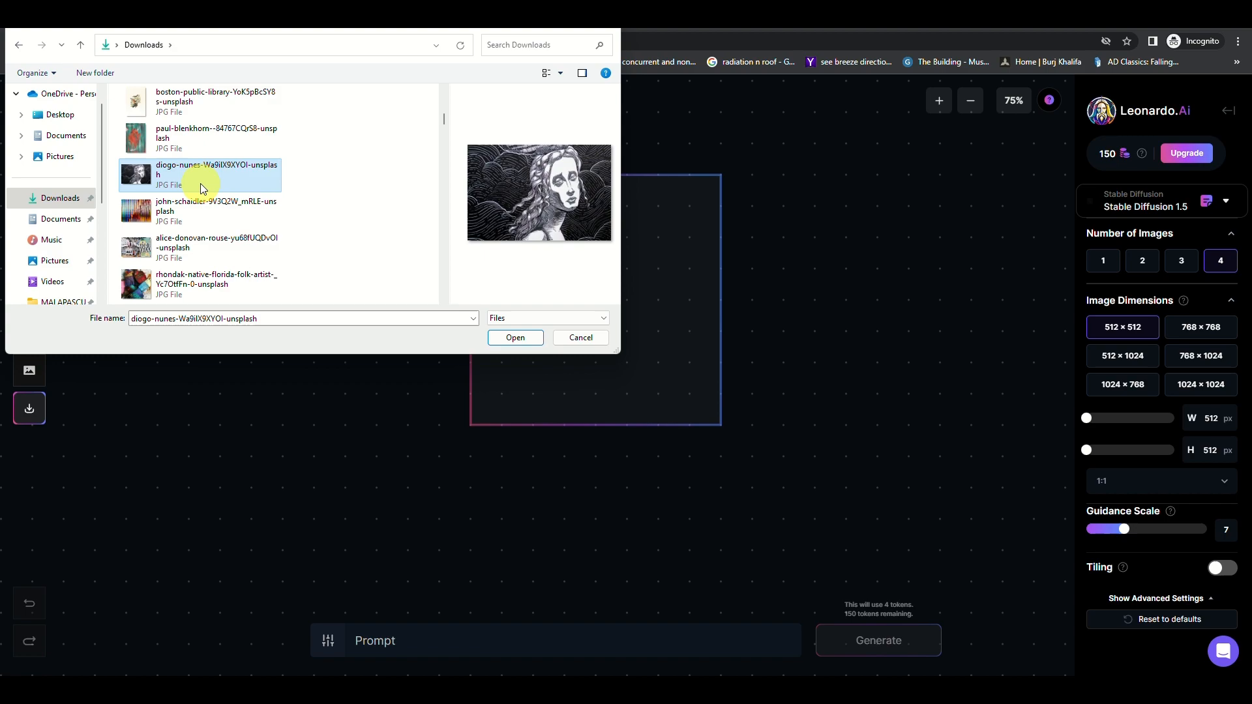
{"action": "left_click", "coordinate": [533, 340]}
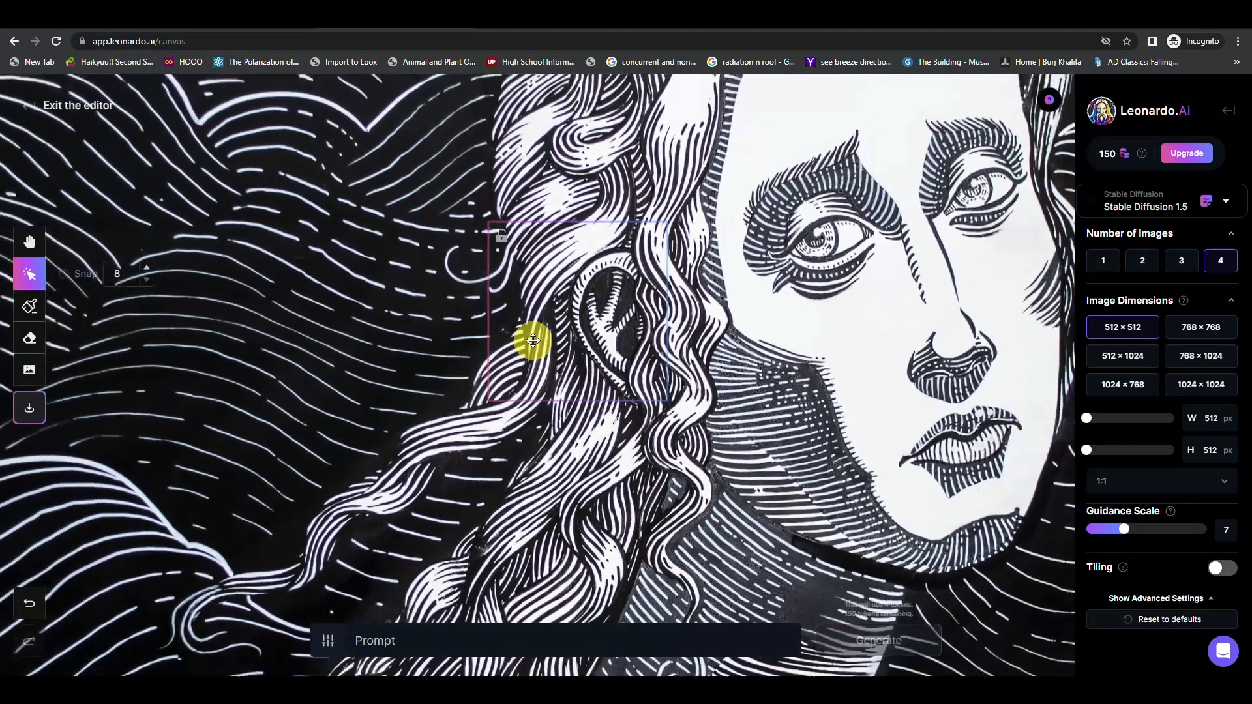
Shrink the uploaded portrait to about a fifth of its size and place it over the generation frame
{"action": "scroll", "coordinate": [534, 340], "scroll_direction": "down", "scroll_amount": 3}
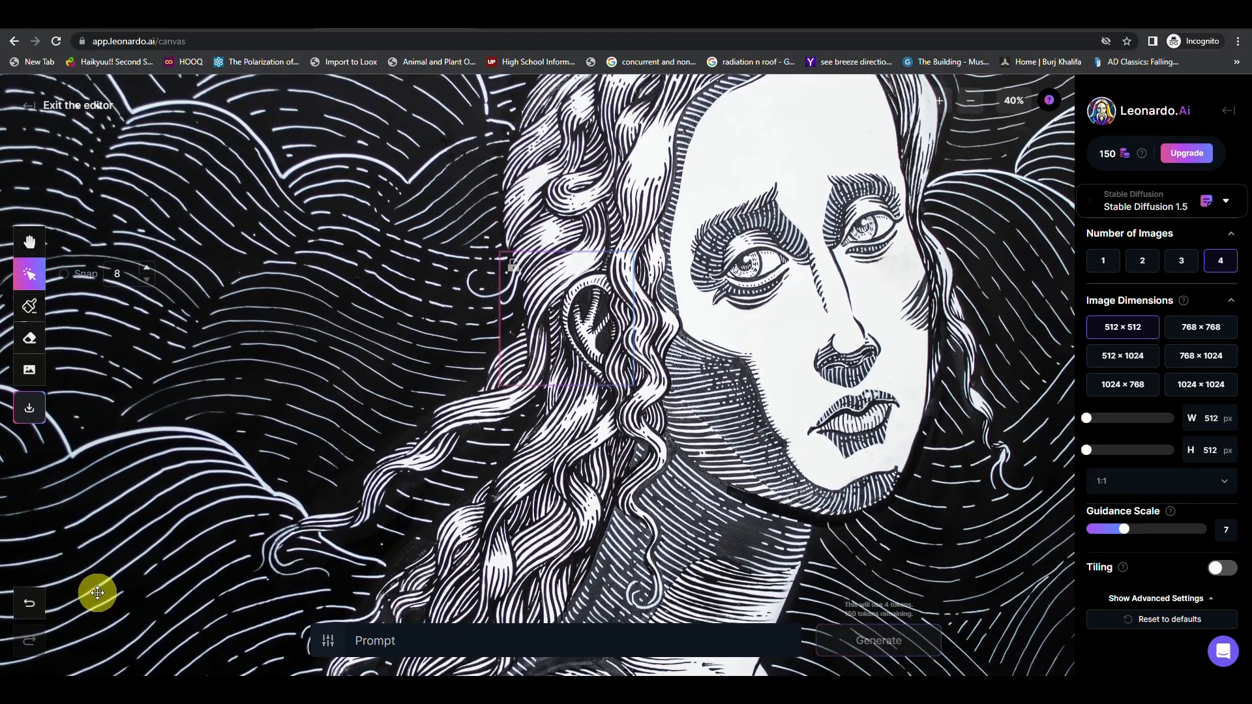
{"action": "scroll", "coordinate": [2, 656], "scroll_direction": "down", "scroll_amount": 2}
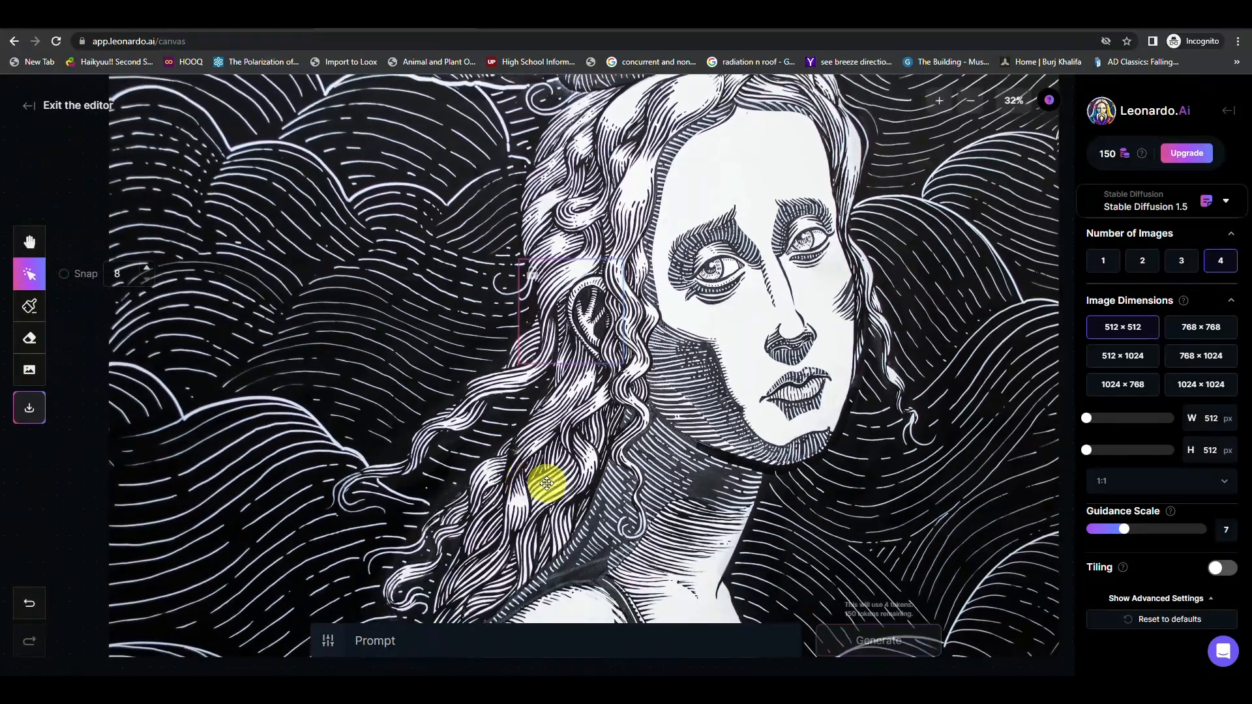
{"action": "scroll", "coordinate": [546, 483], "scroll_direction": "down", "scroll_amount": 2}
{"action": "left_click", "coordinate": [855, 359]}
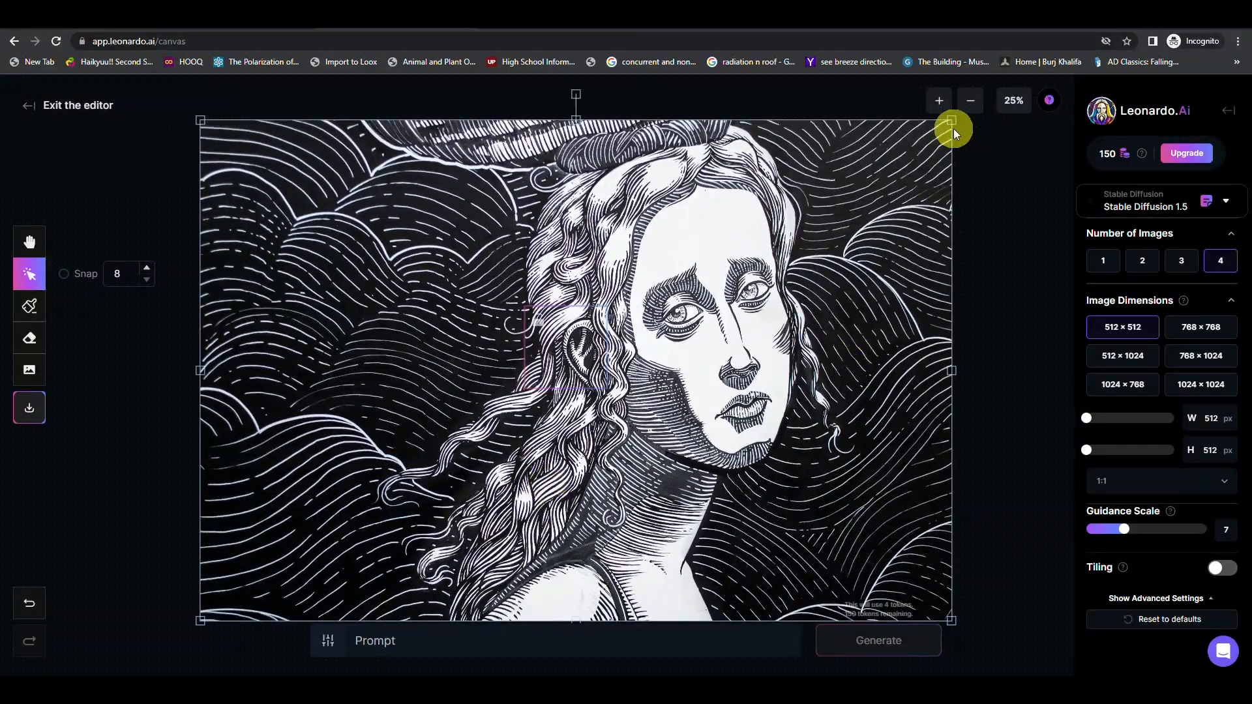
{"action": "left_click_drag", "start_coordinate": [951, 120], "coordinate": [362, 512]}
{"action": "left_click_drag", "start_coordinate": [246, 561], "coordinate": [535, 336]}
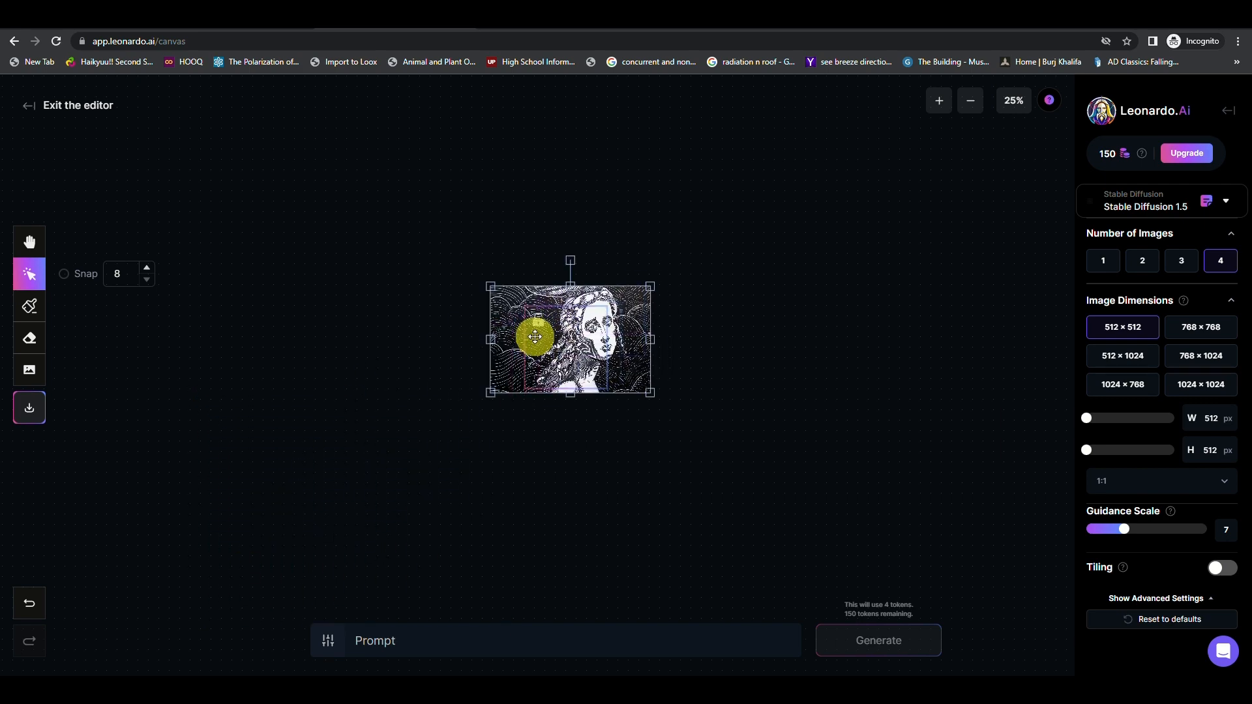
Set the image dimensions of the generation frame to 768 × 768
{"action": "scroll", "coordinate": [593, 480], "scroll_direction": "up", "scroll_amount": 3}
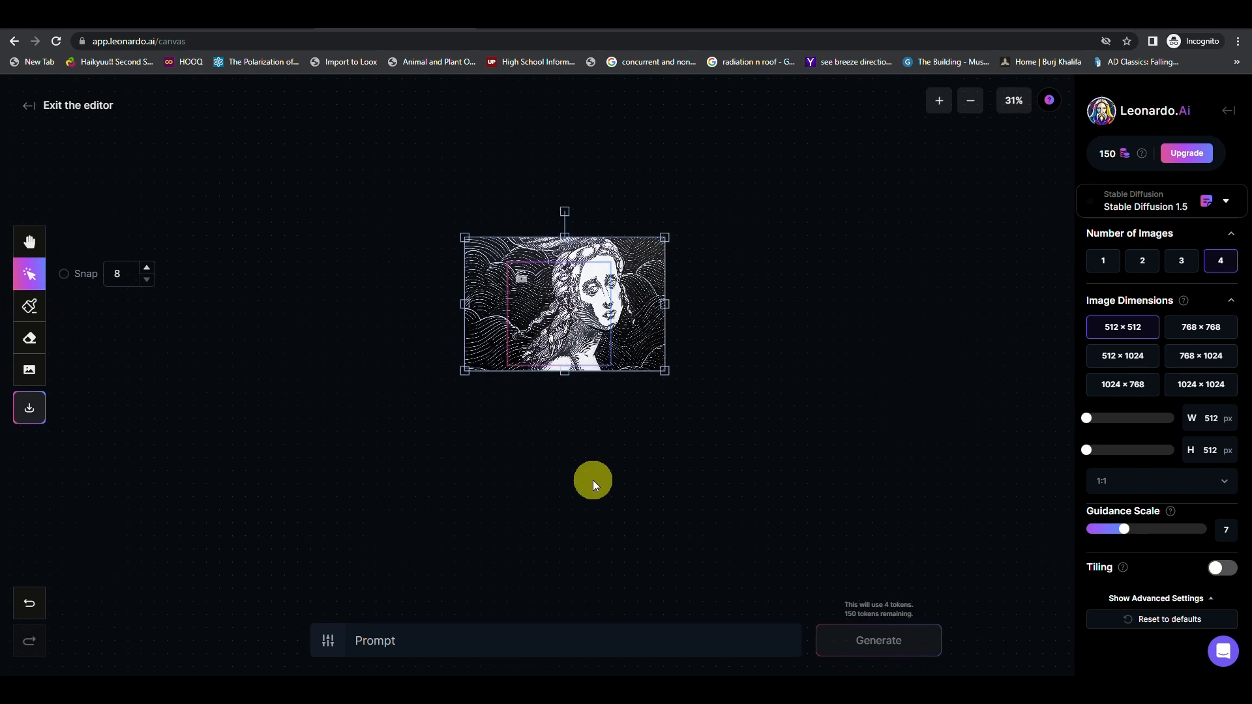
{"action": "scroll", "coordinate": [592, 480], "scroll_direction": "up", "scroll_amount": 3}
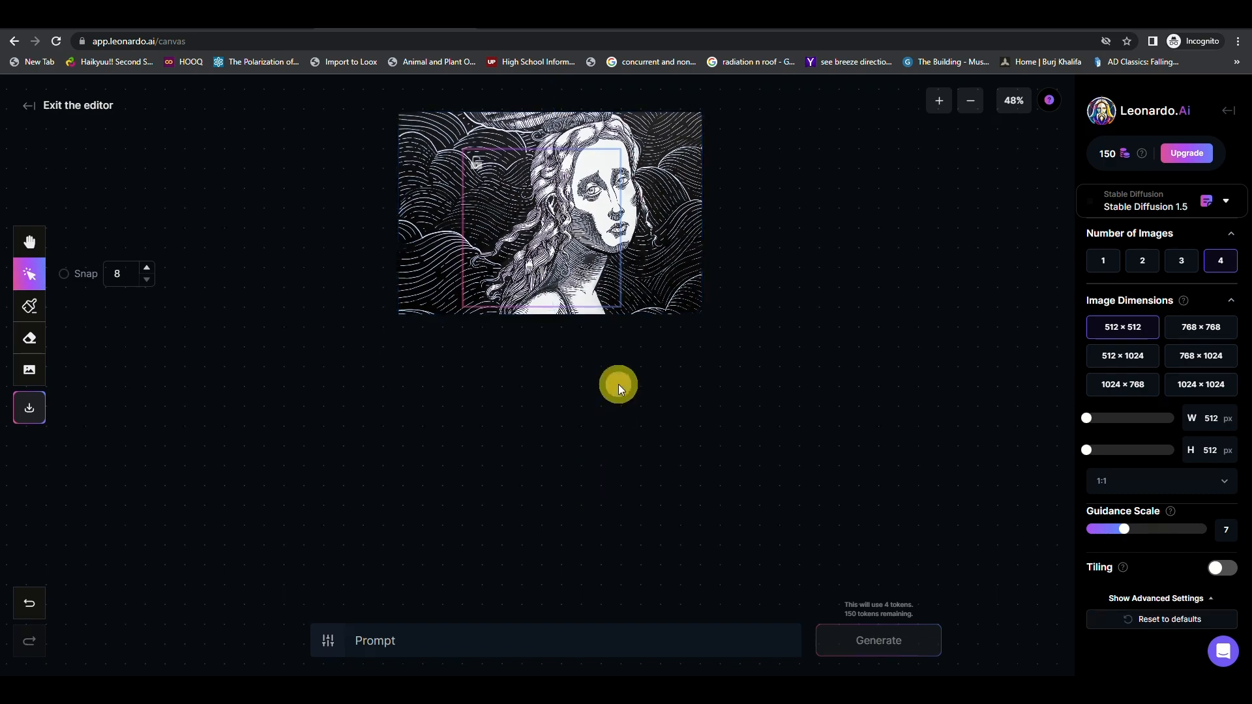
{"action": "left_click_drag", "start_coordinate": [618, 385], "coordinate": [620, 467]}
{"action": "scroll", "coordinate": [667, 390], "scroll_direction": "up", "scroll_amount": 1}
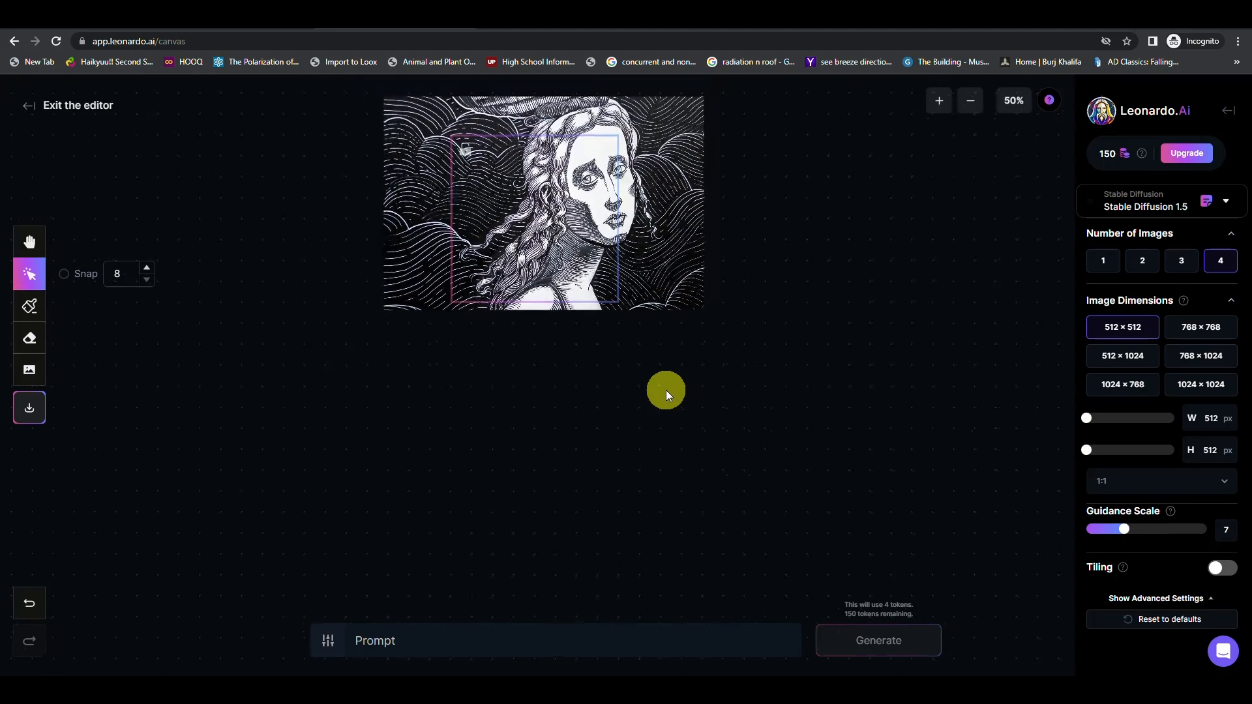
{"action": "scroll", "coordinate": [714, 100], "scroll_direction": "up", "scroll_amount": 5}
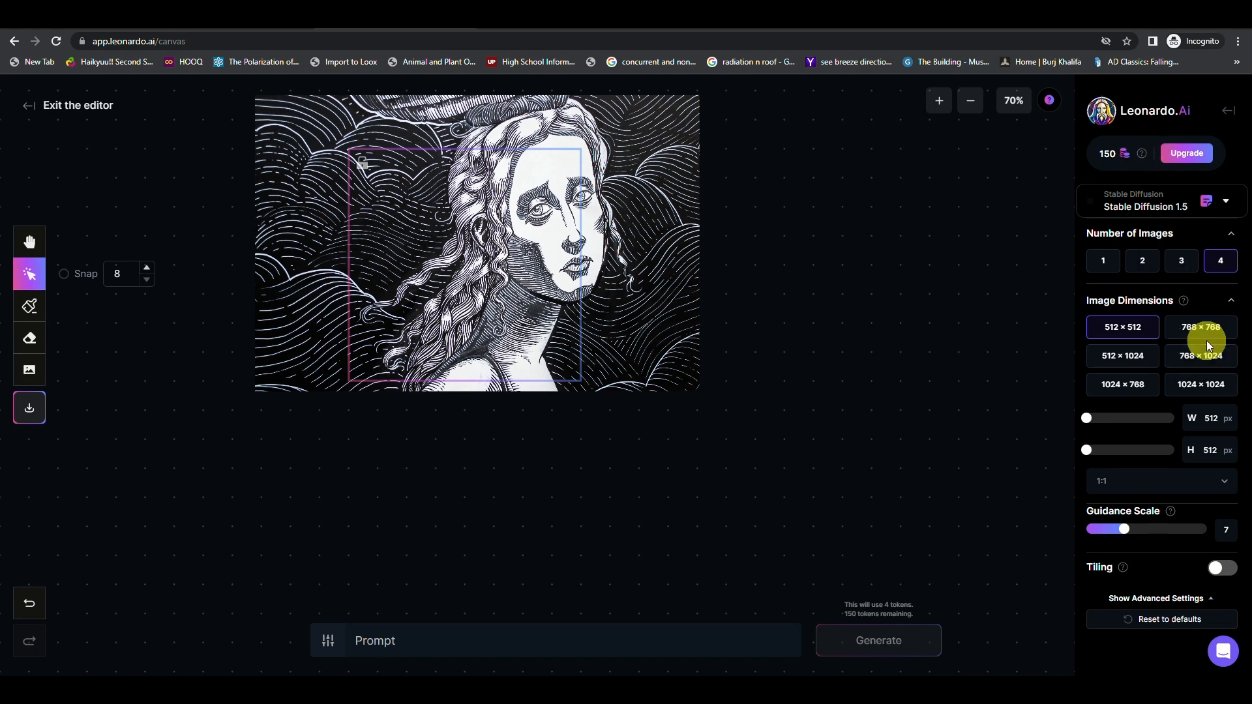
{"action": "left_click", "coordinate": [1118, 362]}
{"action": "left_click", "coordinate": [1196, 326]}
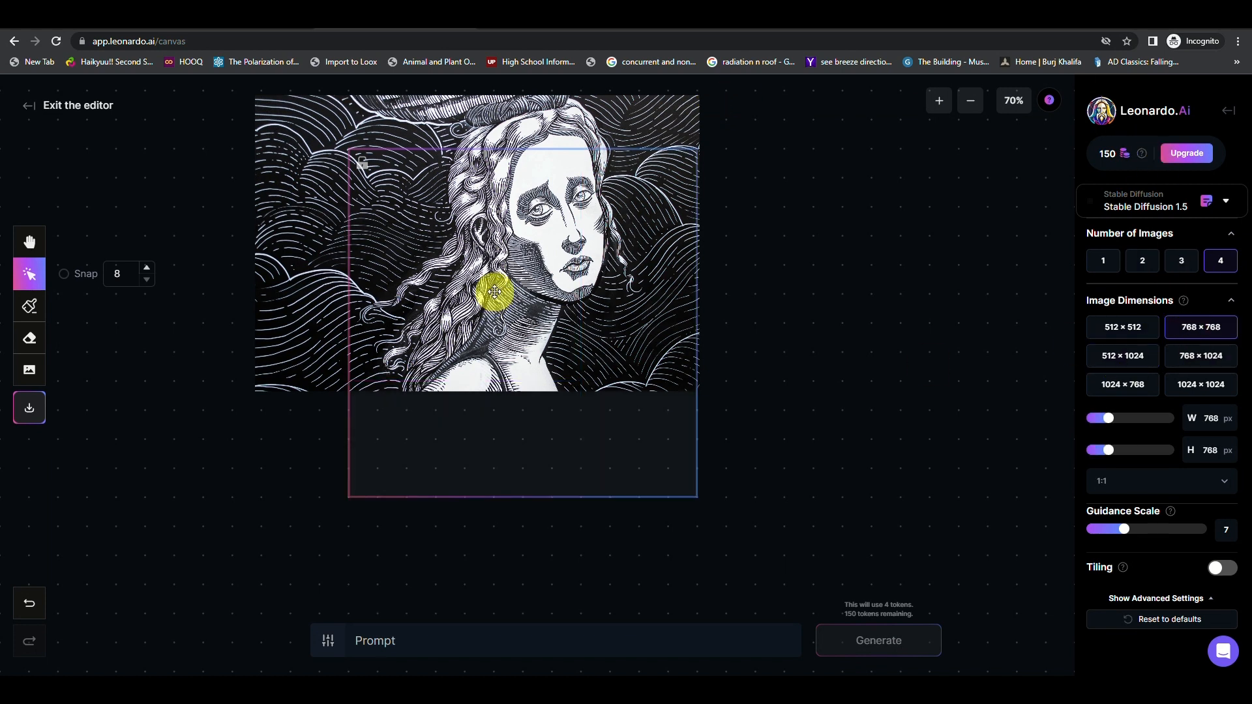
Move the generation frame past the portrait's right edge and enlarge the portrait to match the frame's height
{"action": "left_click_drag", "start_coordinate": [492, 288], "coordinate": [565, 227]}
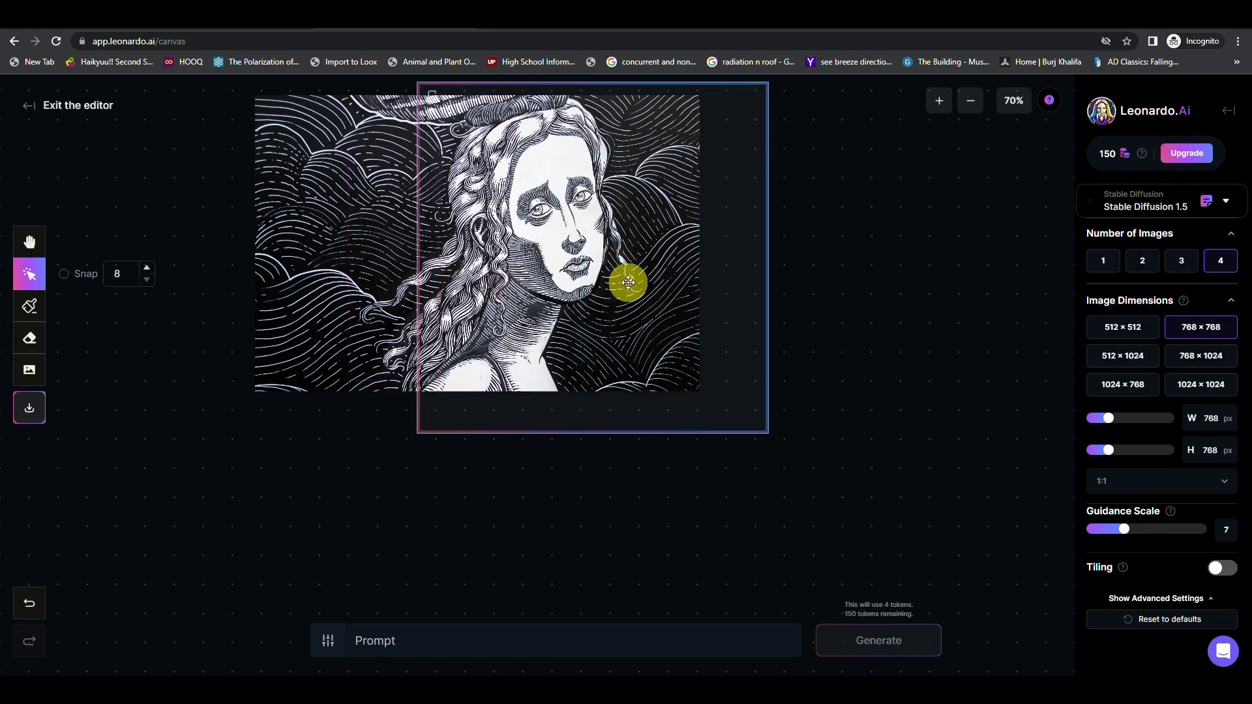
{"action": "left_click", "coordinate": [270, 291]}
{"action": "left_click_drag", "start_coordinate": [253, 390], "coordinate": [165, 380]}
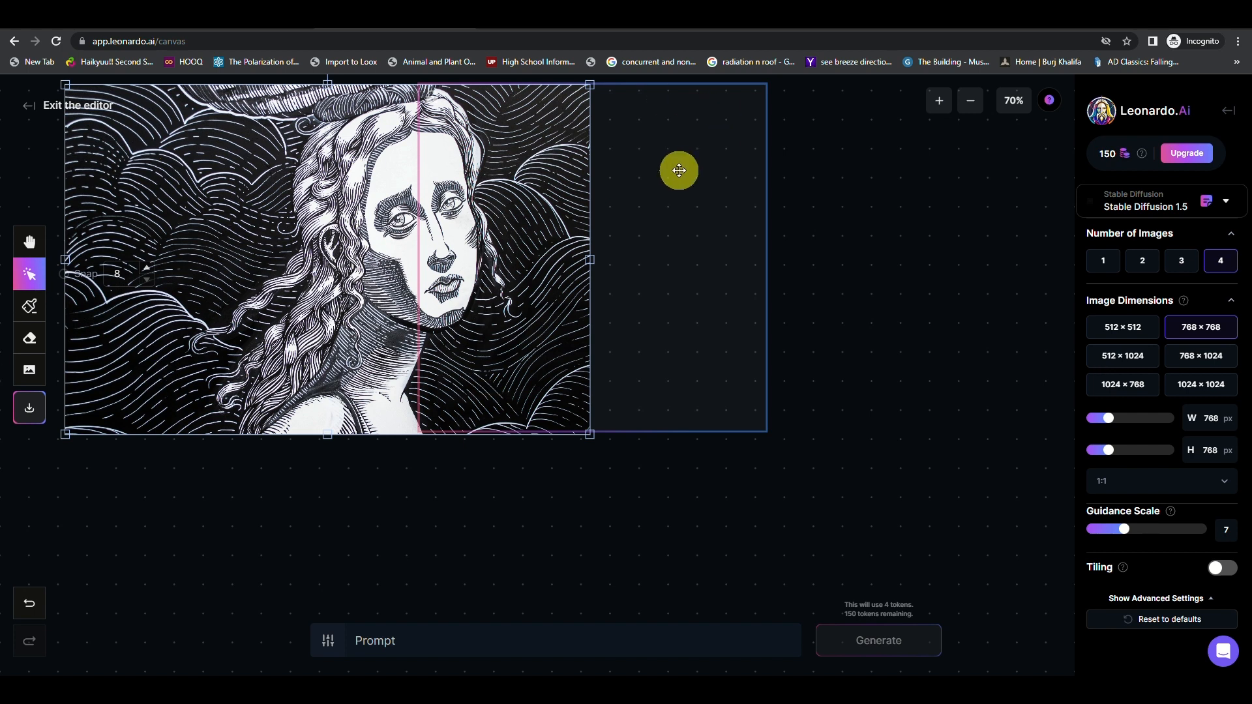
Enter the prompt "extend" and generate an extension of the portrait within the frame
{"action": "left_click", "coordinate": [508, 630]}
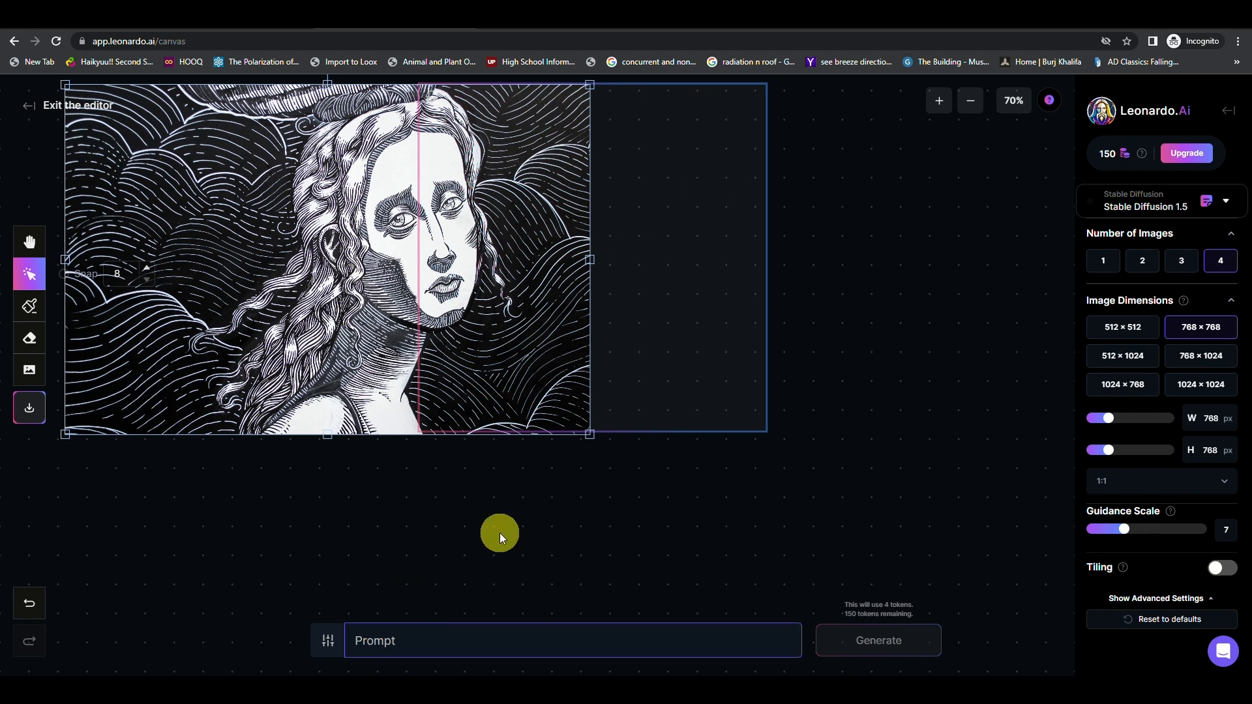
{"action": "type", "text": "ext"}
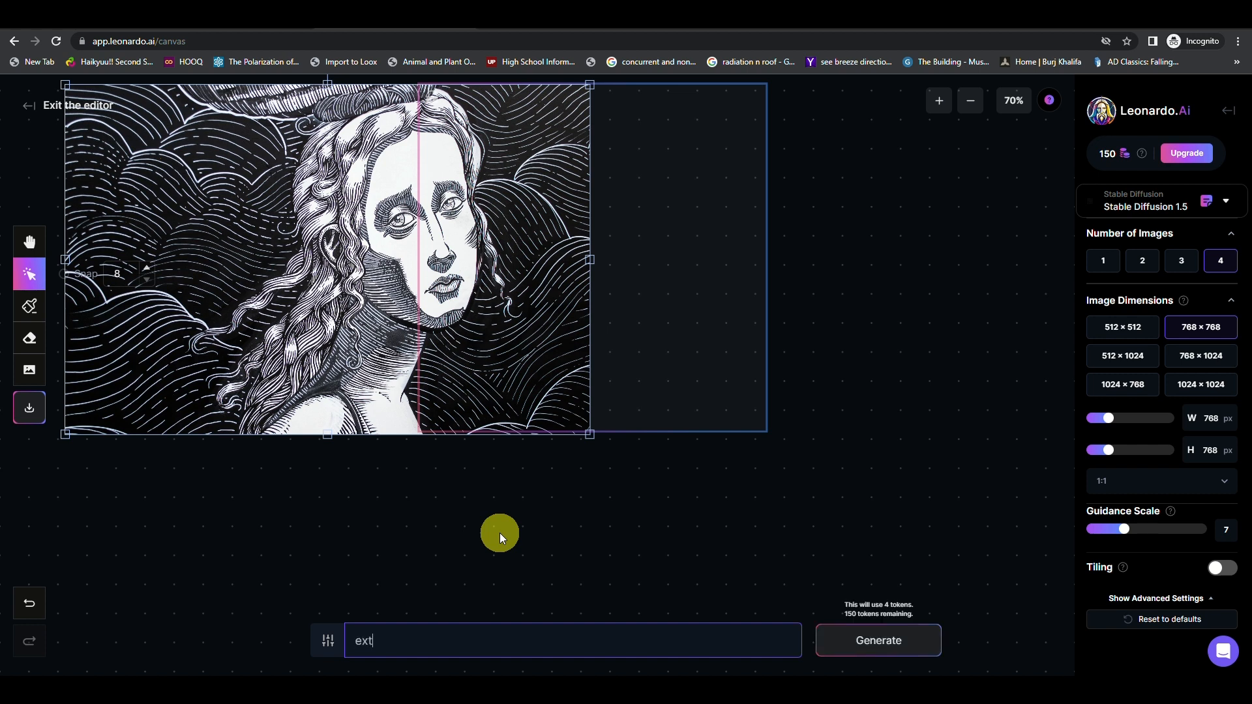
{"action": "type", "text": "end"}
{"action": "left_click", "coordinate": [847, 646]}
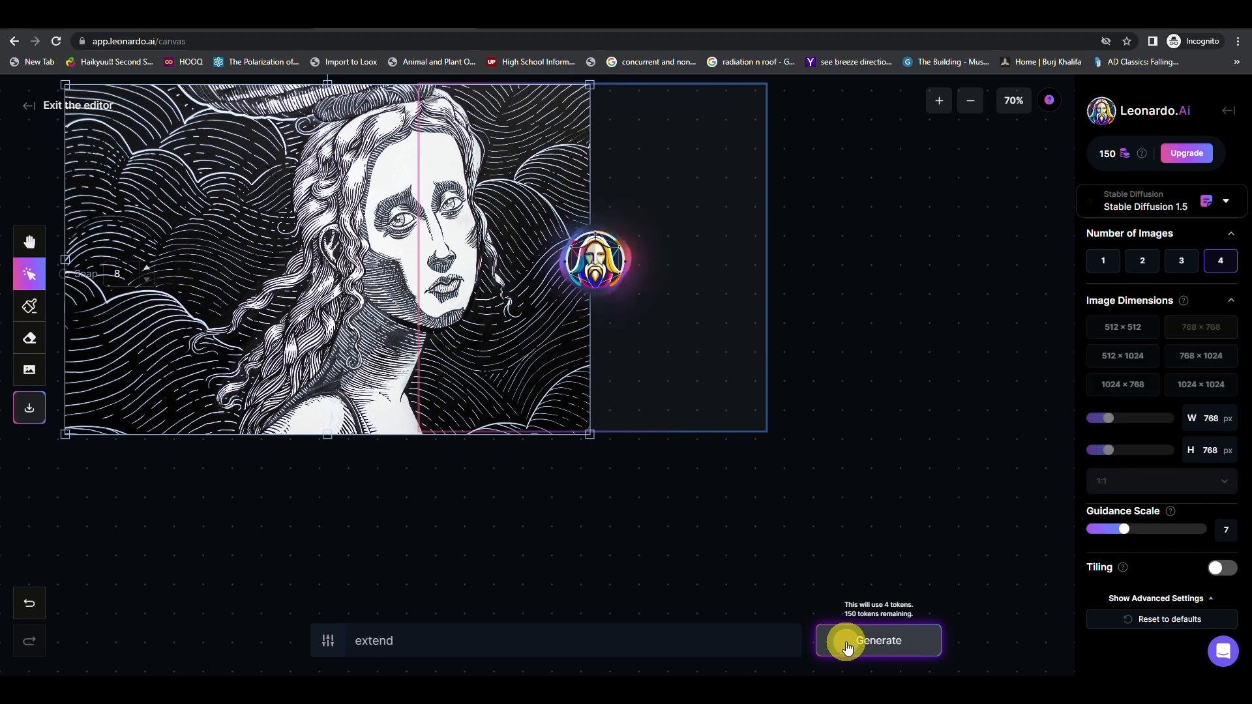
Look through the four generated extensions of the portrait and discard them
{"action": "scroll", "coordinate": [622, 195], "scroll_direction": "up", "scroll_amount": 1}
{"action": "scroll", "coordinate": [623, 195], "scroll_direction": "down", "scroll_amount": 4}
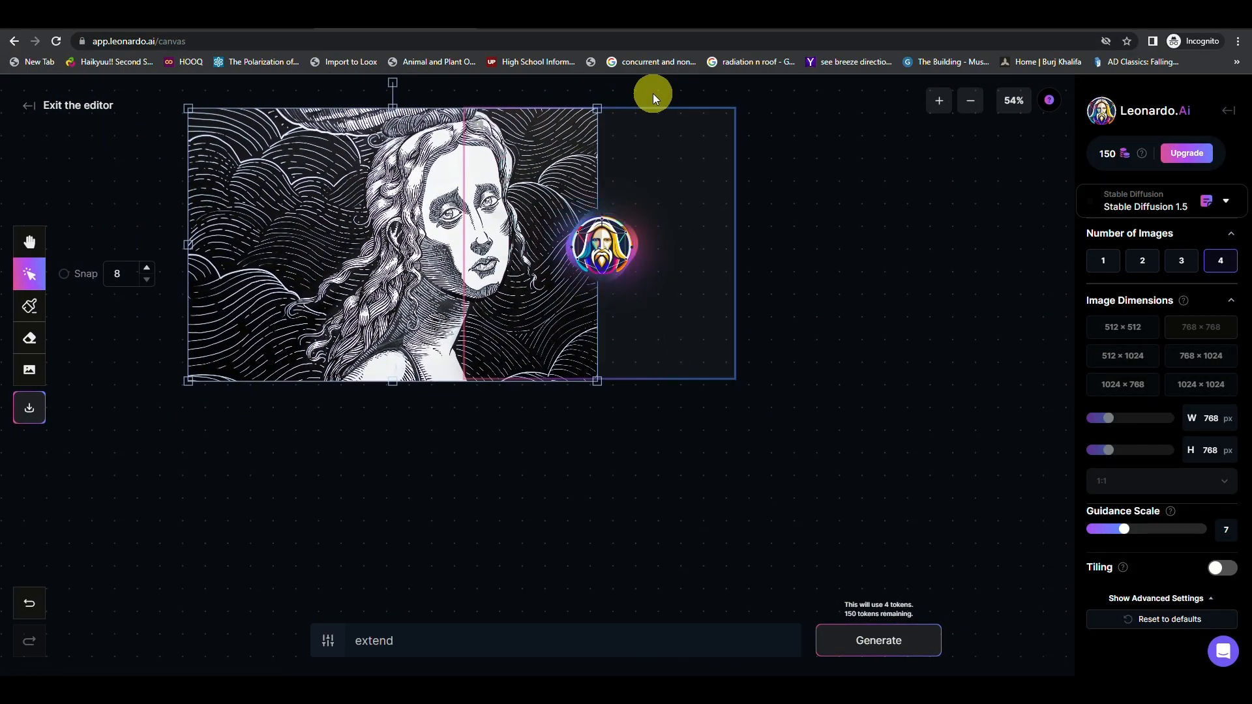
{"action": "scroll", "coordinate": [654, 89], "scroll_direction": "up", "scroll_amount": 3}
{"action": "scroll", "coordinate": [654, 89], "scroll_direction": "up", "scroll_amount": 2}
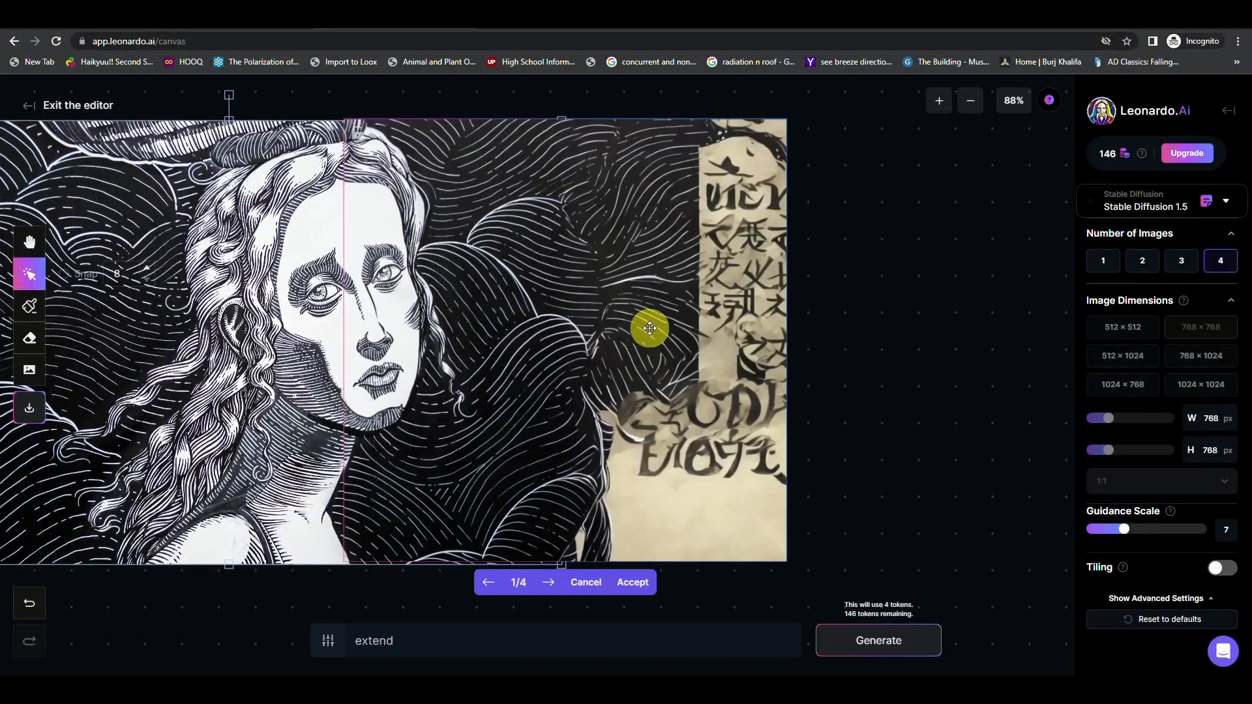
{"action": "left_click", "coordinate": [550, 582]}
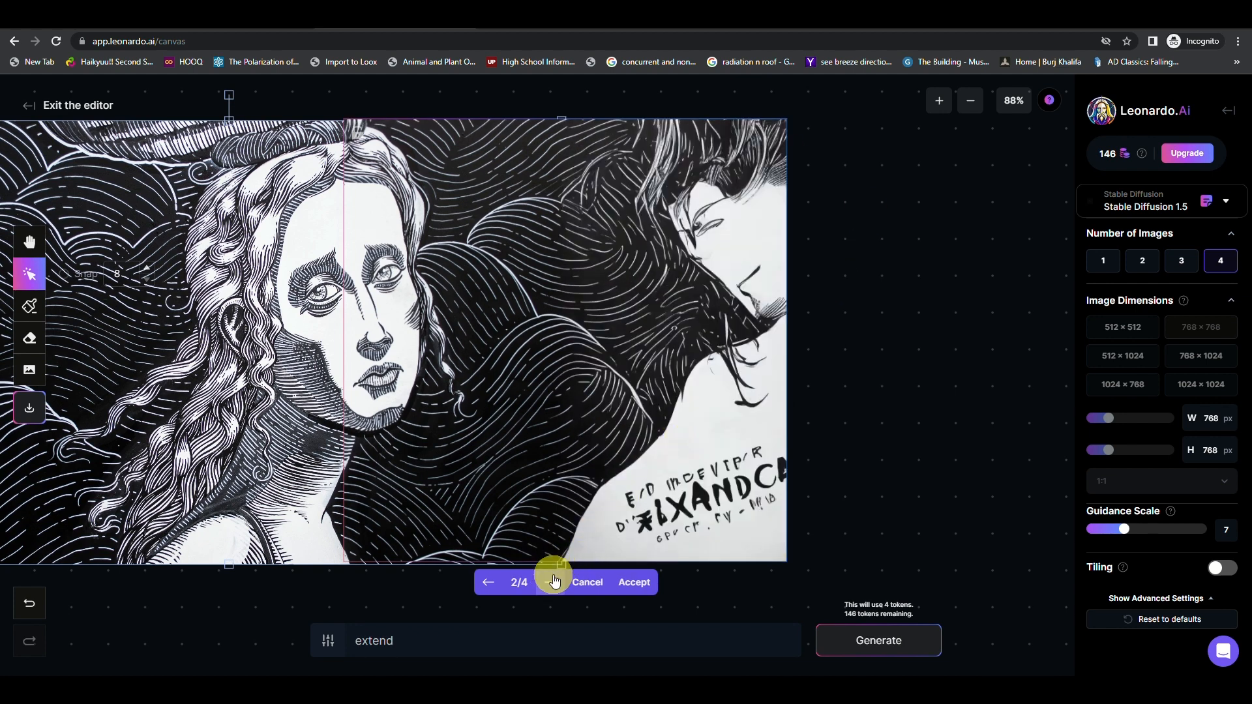
{"action": "left_click", "coordinate": [552, 581]}
{"action": "left_click", "coordinate": [553, 581]}
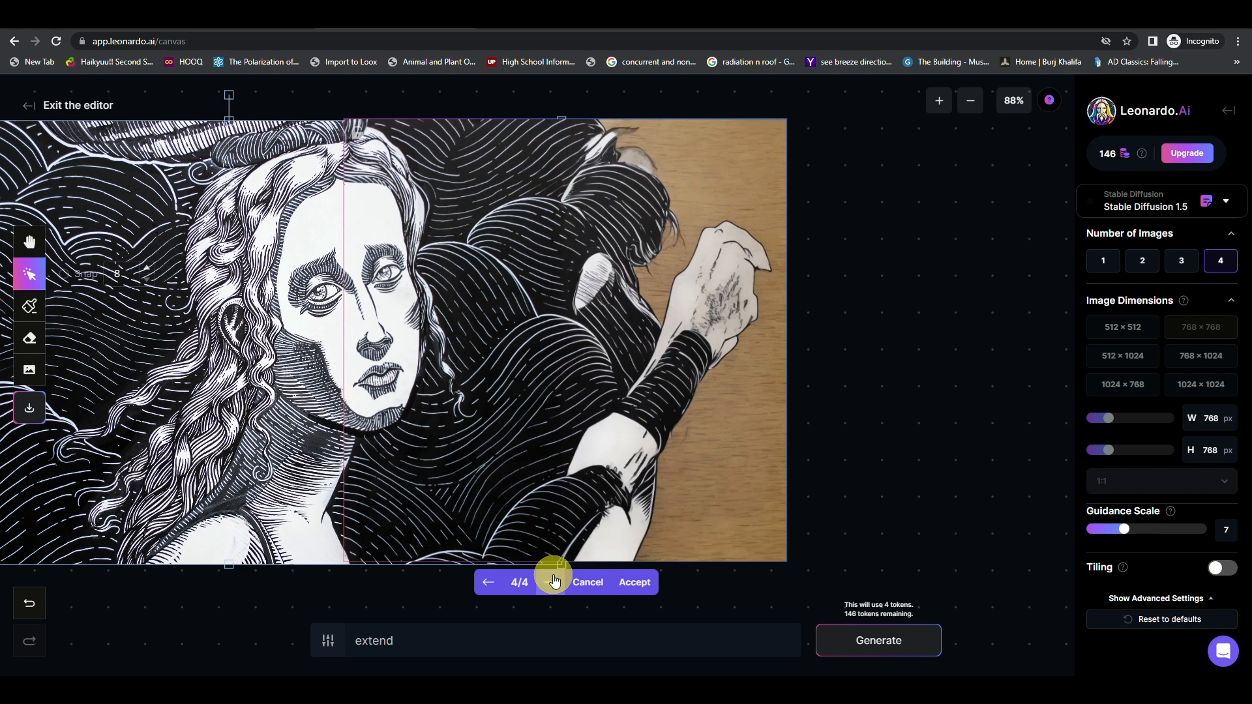
{"action": "left_click", "coordinate": [590, 581]}
Expand the prompt to "extend similar style, black and white only." and generate new extensions
{"action": "left_click", "coordinate": [449, 643]}
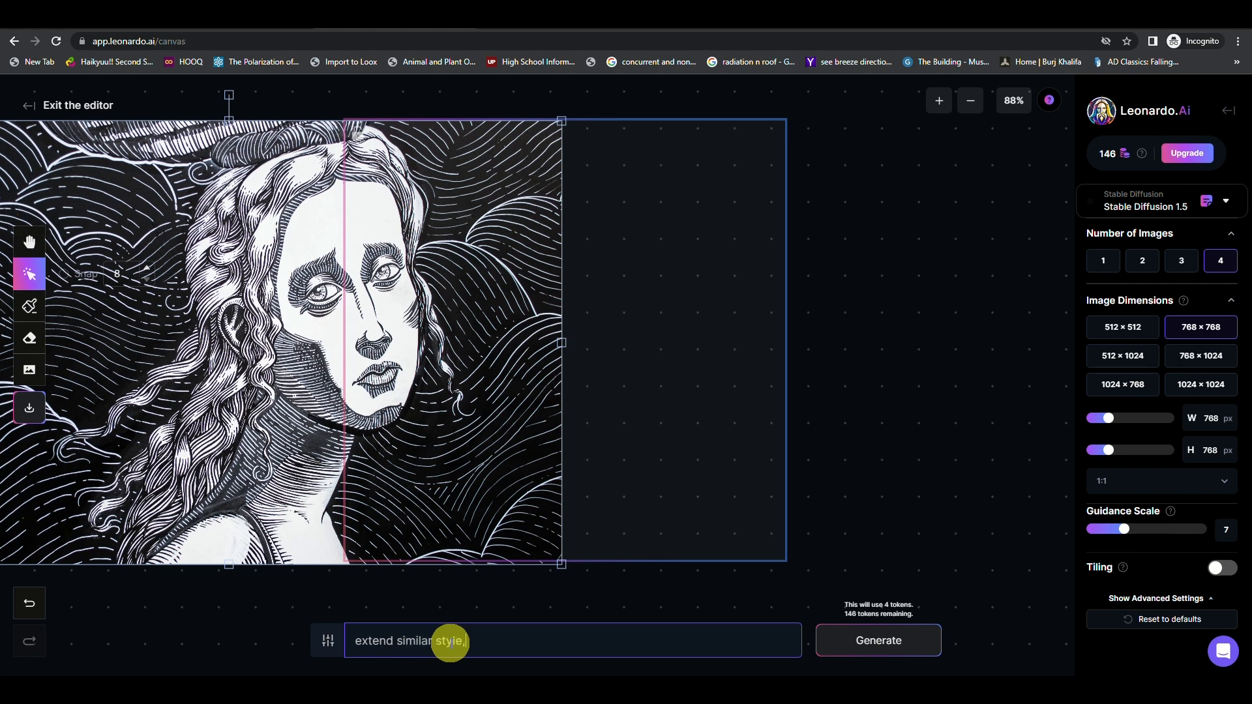
{"action": "type", "text": "k and white only."}
{"action": "left_click", "coordinate": [900, 641]}
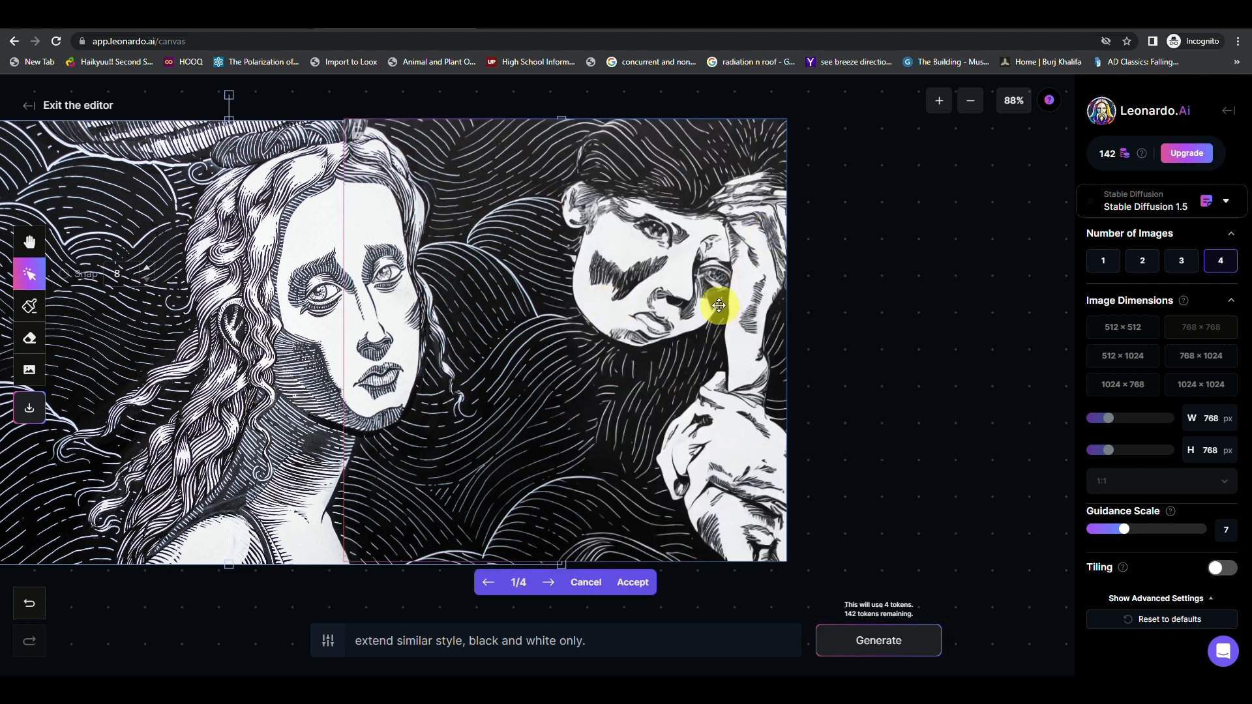
Compare the four new black-and-white extensions, going back to the third variant
{"action": "left_click", "coordinate": [548, 583]}
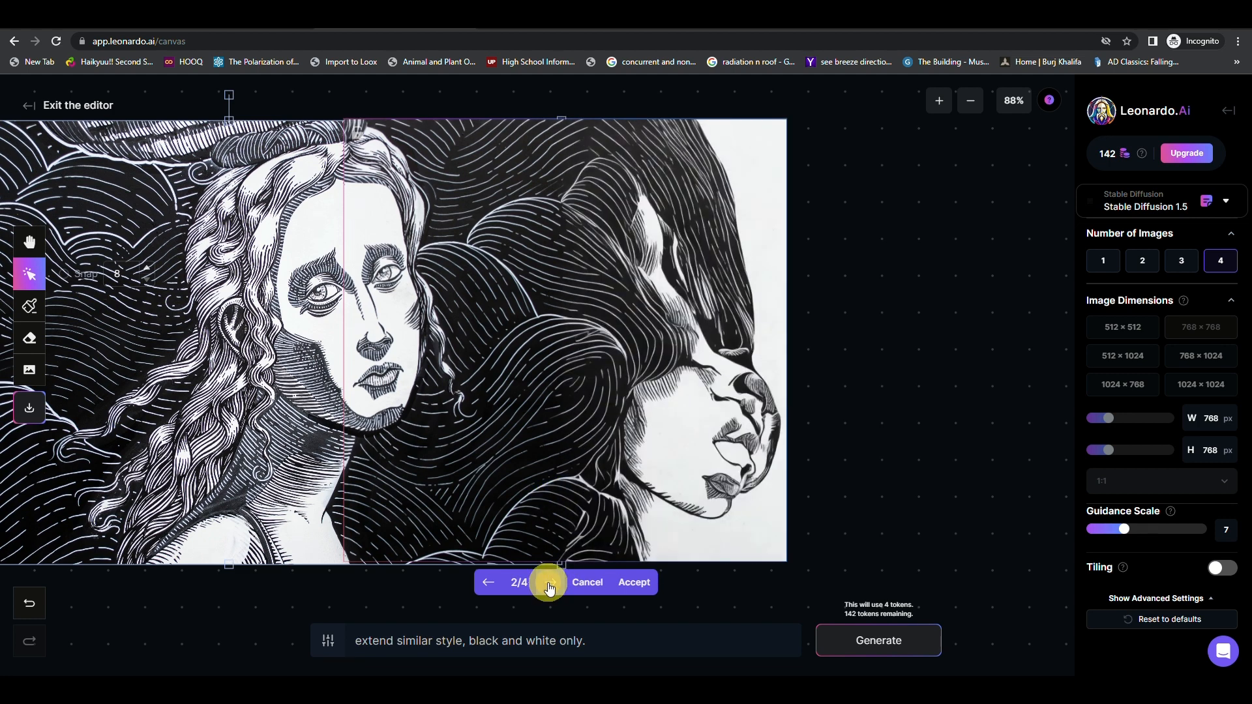
{"action": "left_click", "coordinate": [550, 584]}
{"action": "left_click", "coordinate": [550, 583]}
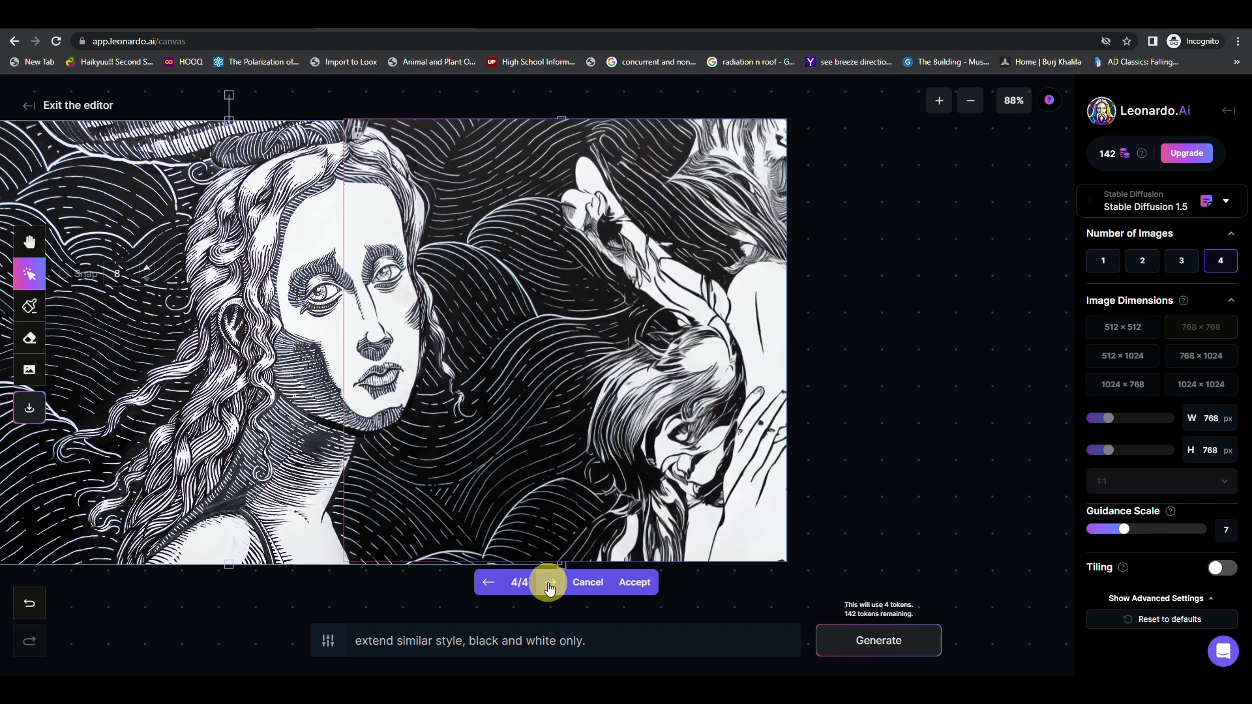
{"action": "left_click", "coordinate": [550, 584]}
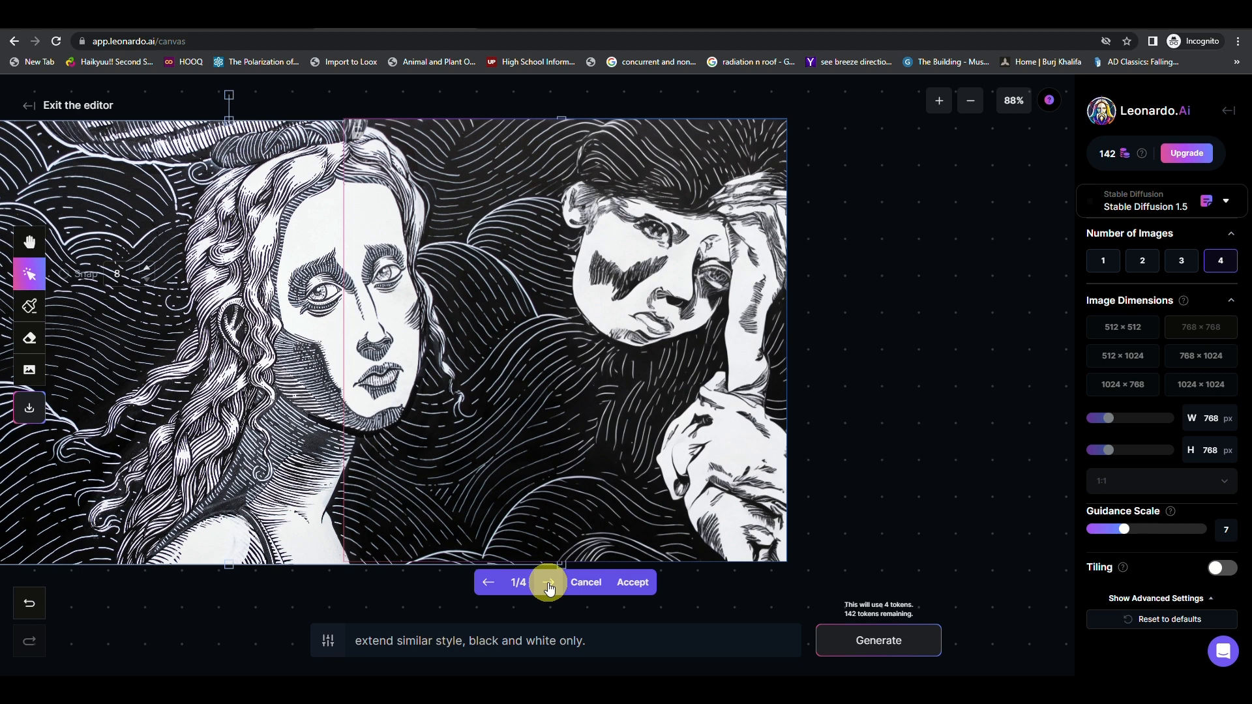
{"action": "left_click", "coordinate": [488, 583]}
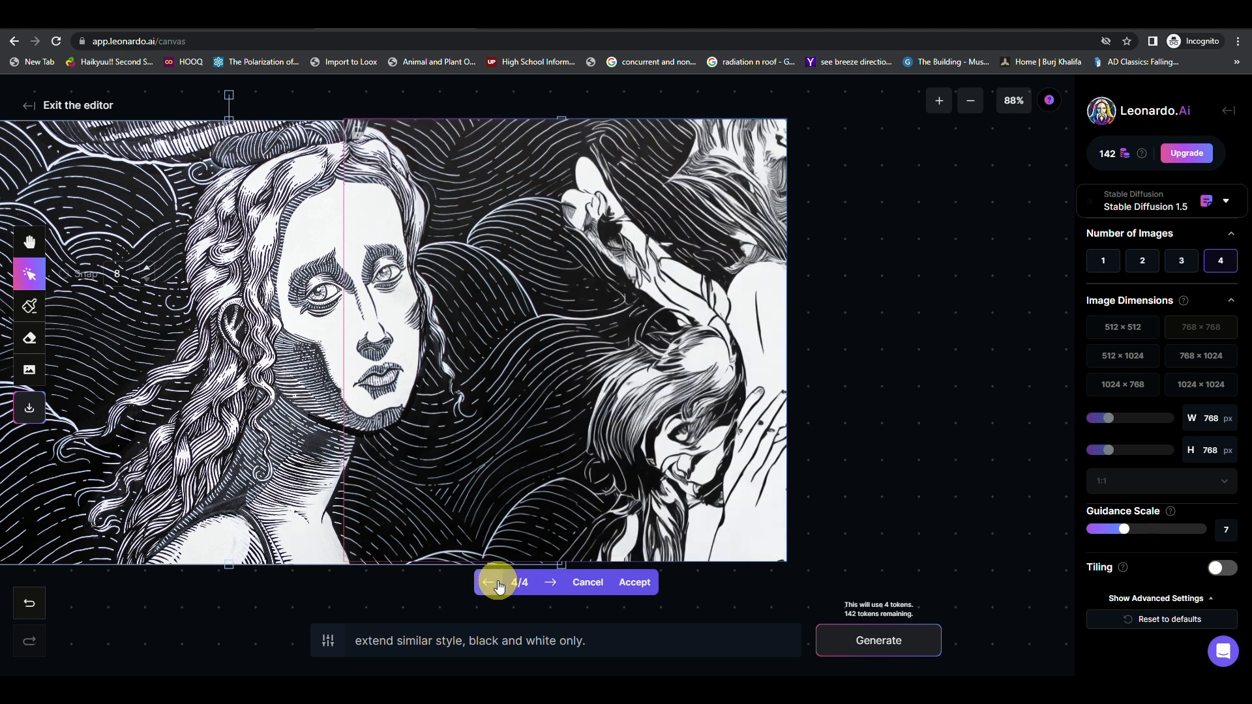
{"action": "left_click", "coordinate": [490, 583]}
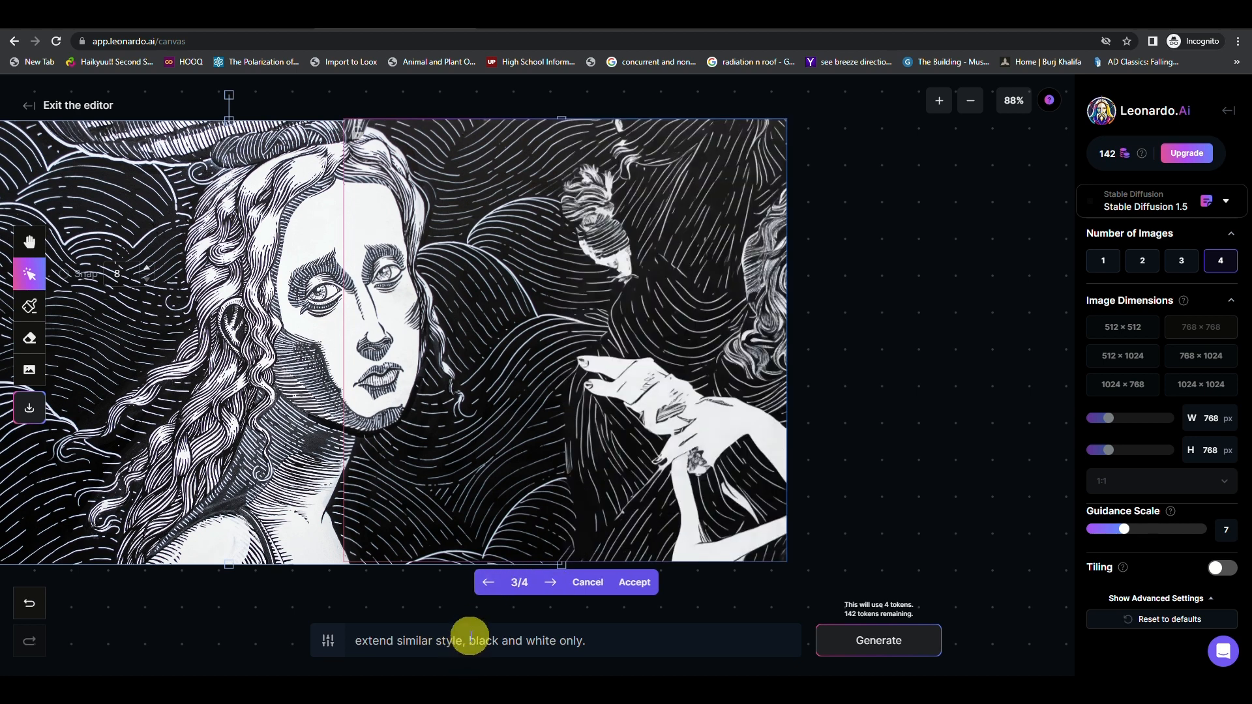
Discard the current variants and regenerate the extension with the prompt "extend same style, black and white only."
{"action": "double_click", "coordinate": [399, 646]}
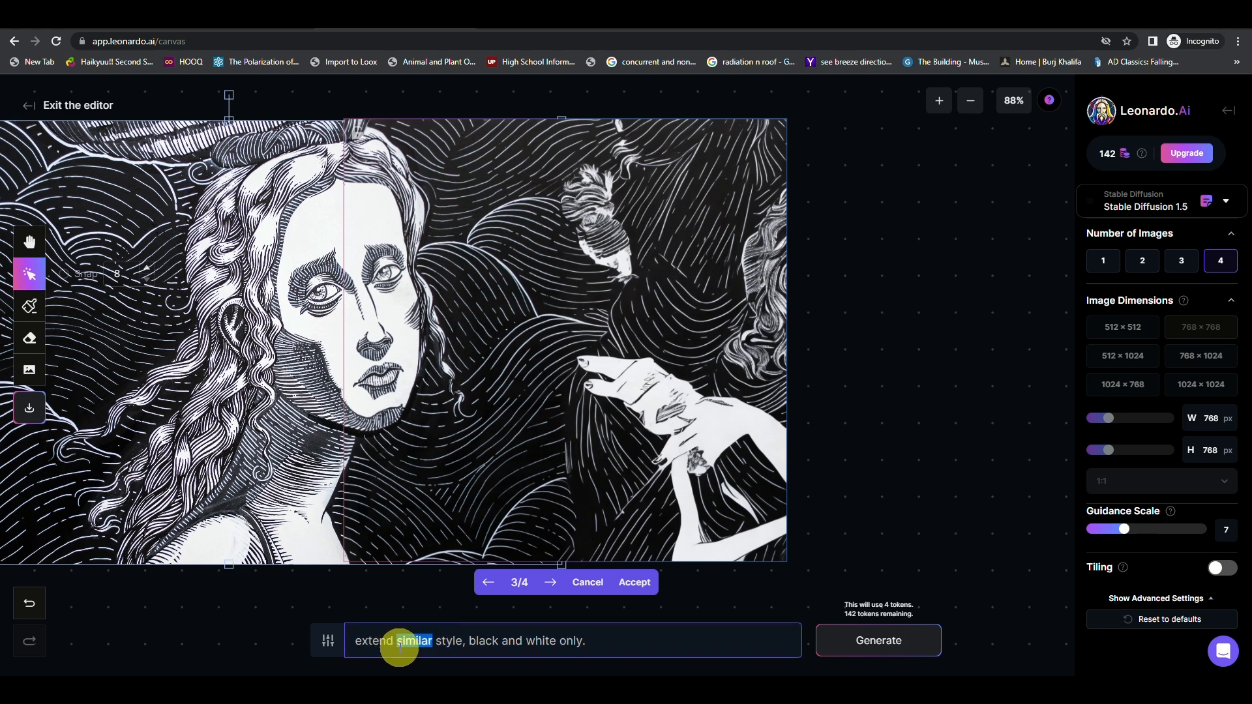
{"action": "type", "text": "same"}
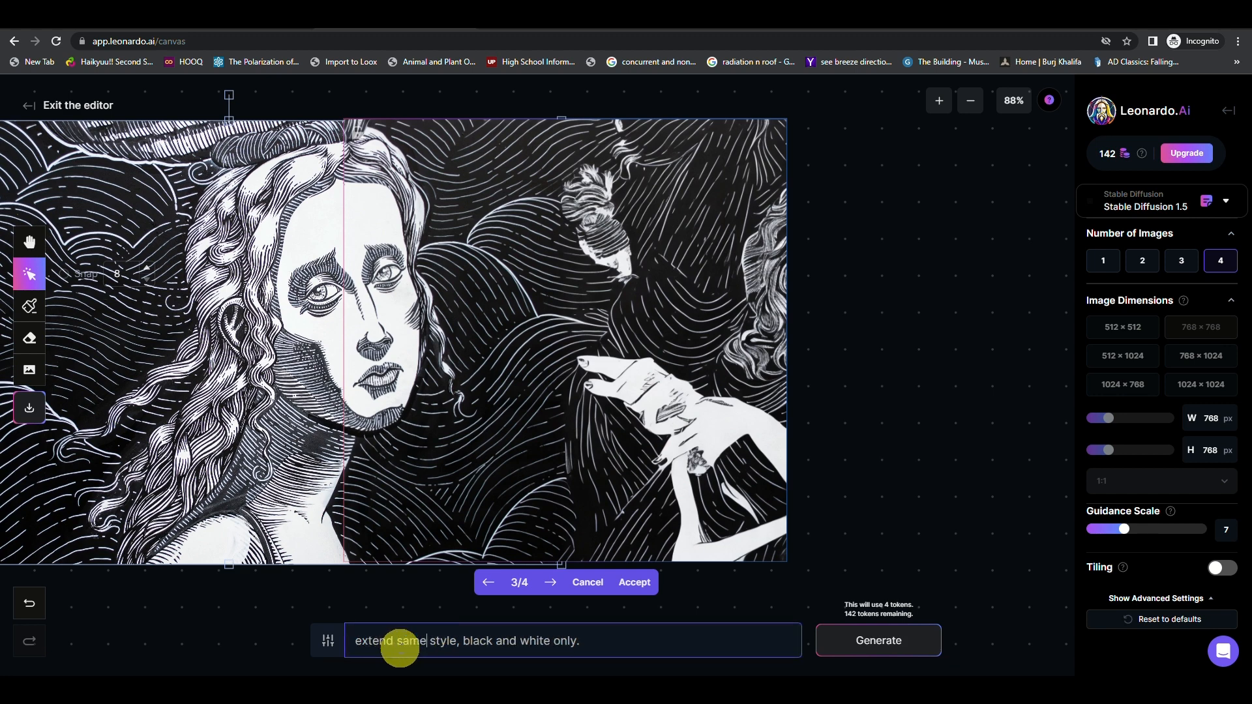
{"action": "left_click", "coordinate": [636, 583]}
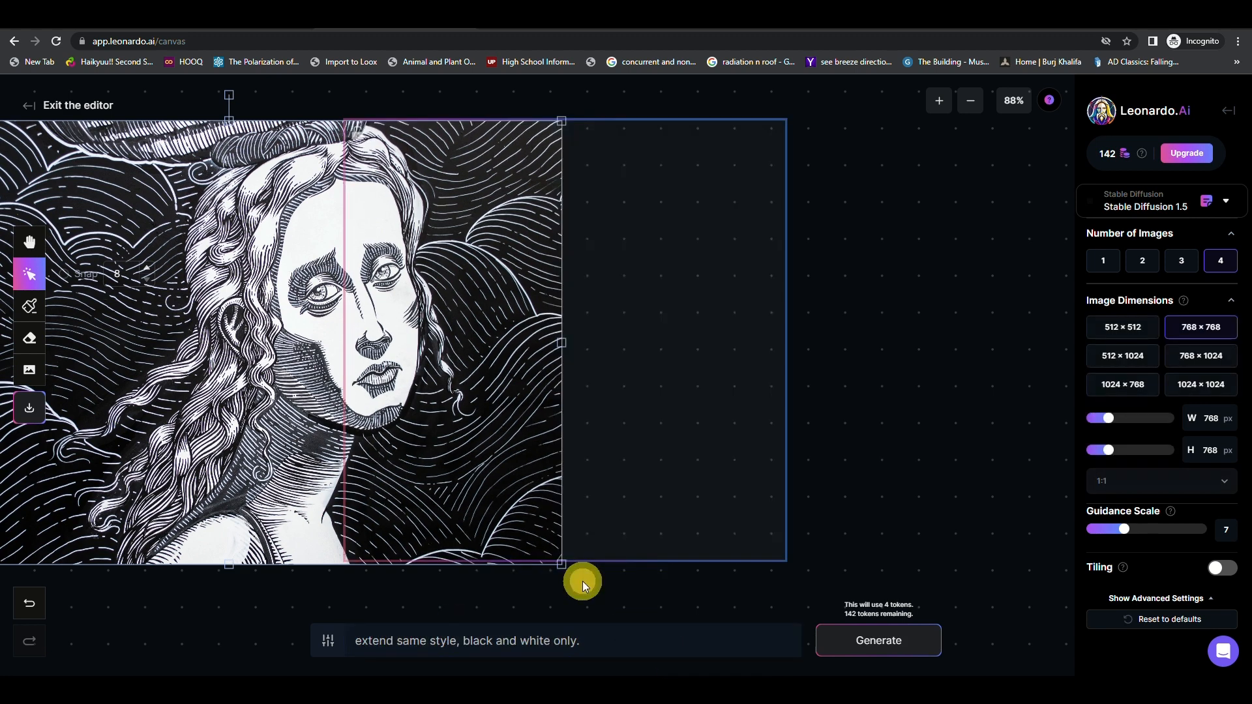
{"action": "left_click", "coordinate": [903, 648]}
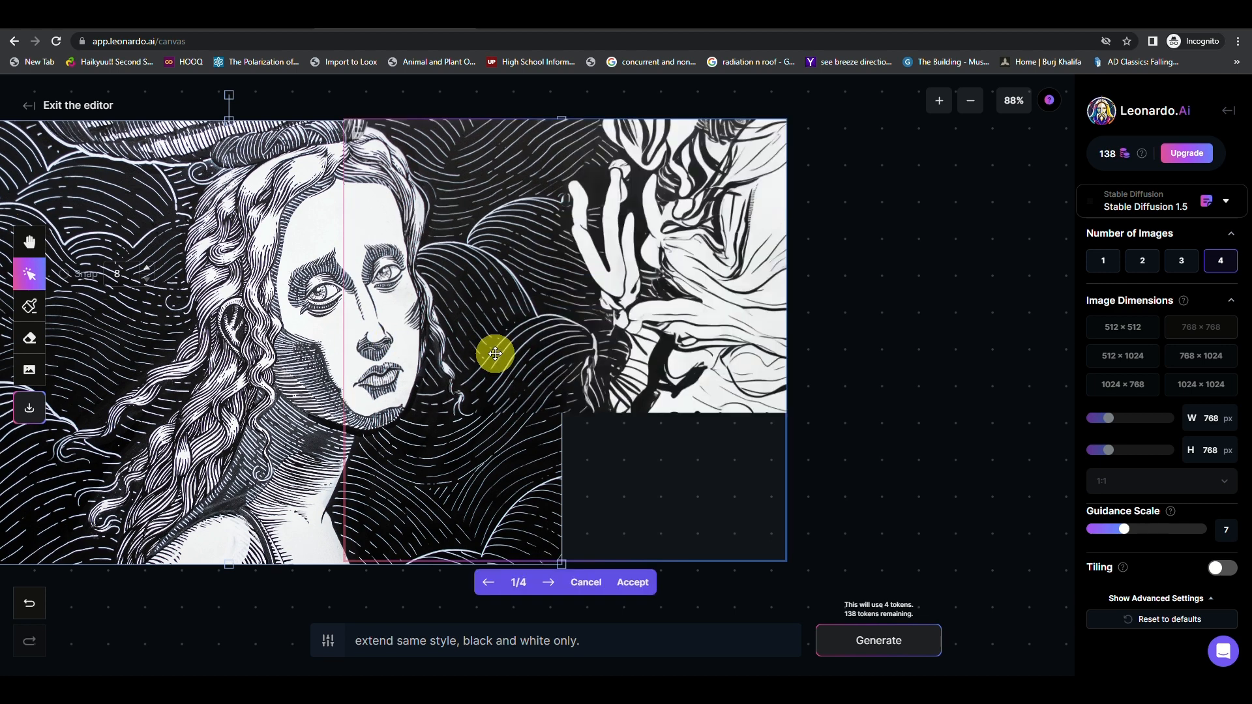
Look through the four extension variants generated from the "same style" prompt
{"action": "left_click", "coordinate": [549, 584]}
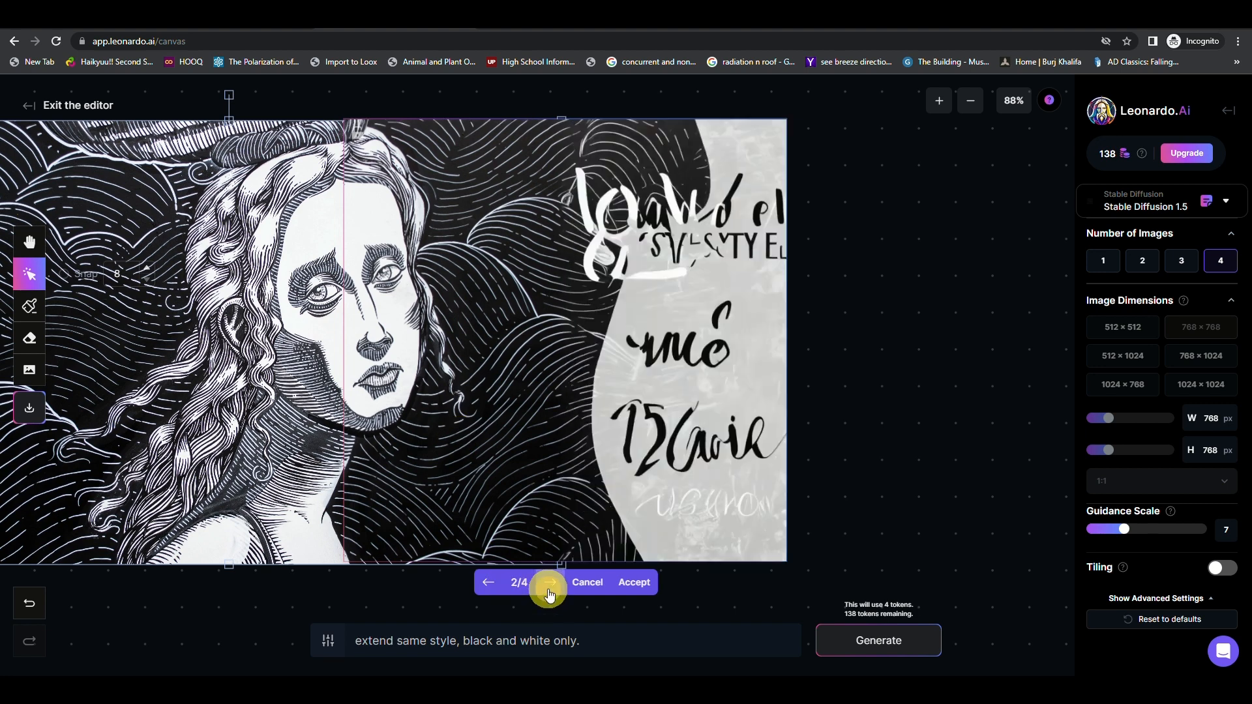
{"action": "left_click", "coordinate": [548, 583]}
{"action": "left_click", "coordinate": [549, 584]}
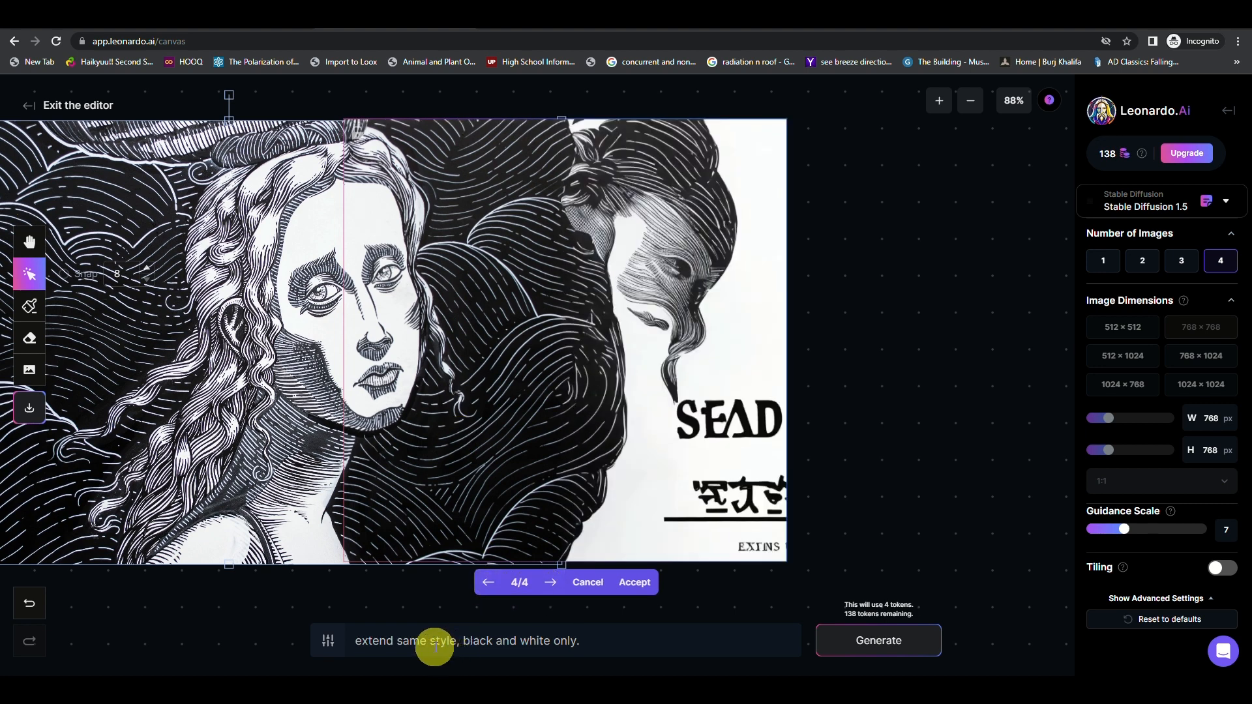
Restore the prompt to "extend similar style, black and white only." and generate a new set of extensions
{"action": "left_click_drag", "start_coordinate": [424, 644], "coordinate": [393, 644]}
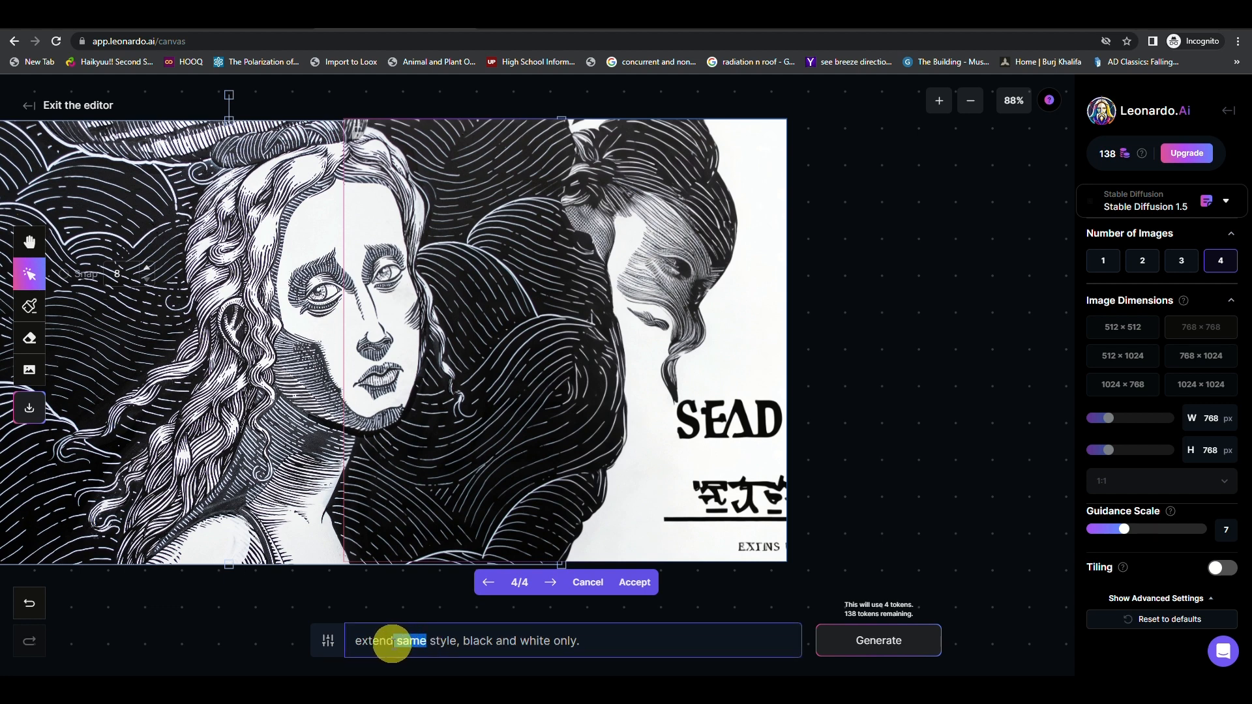
{"action": "key", "text": "BackSpace"}
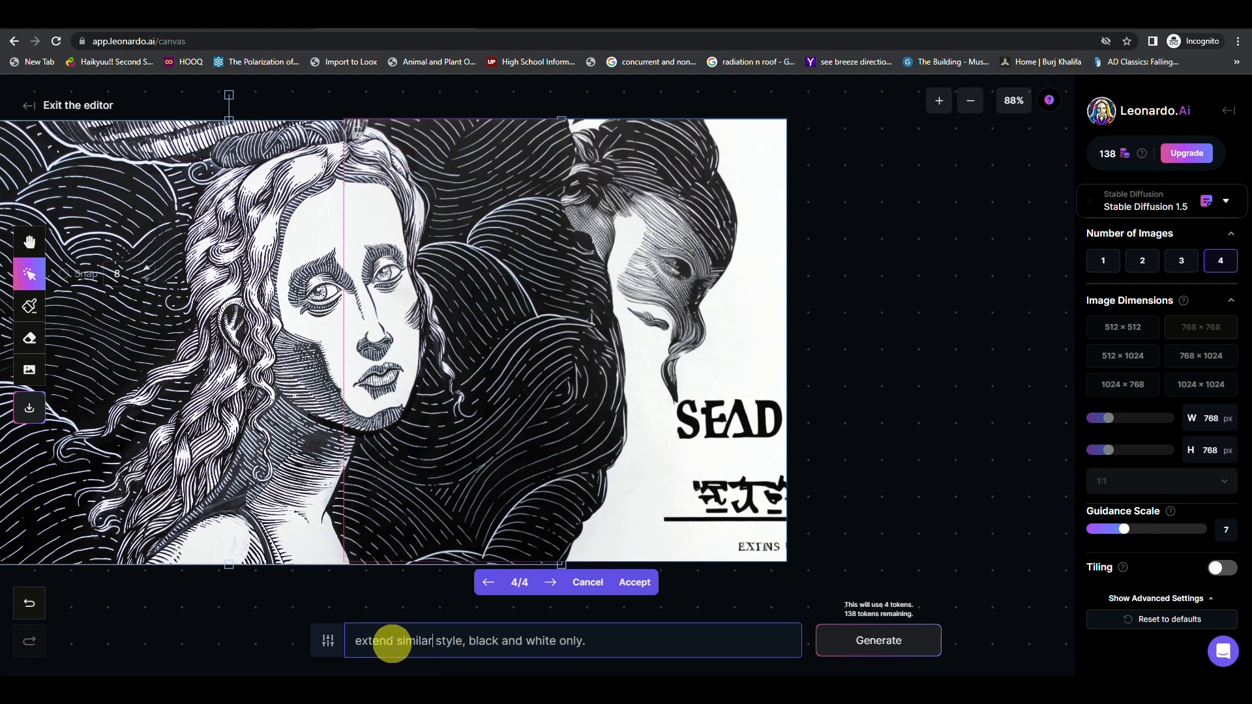
{"action": "left_click", "coordinate": [876, 649]}
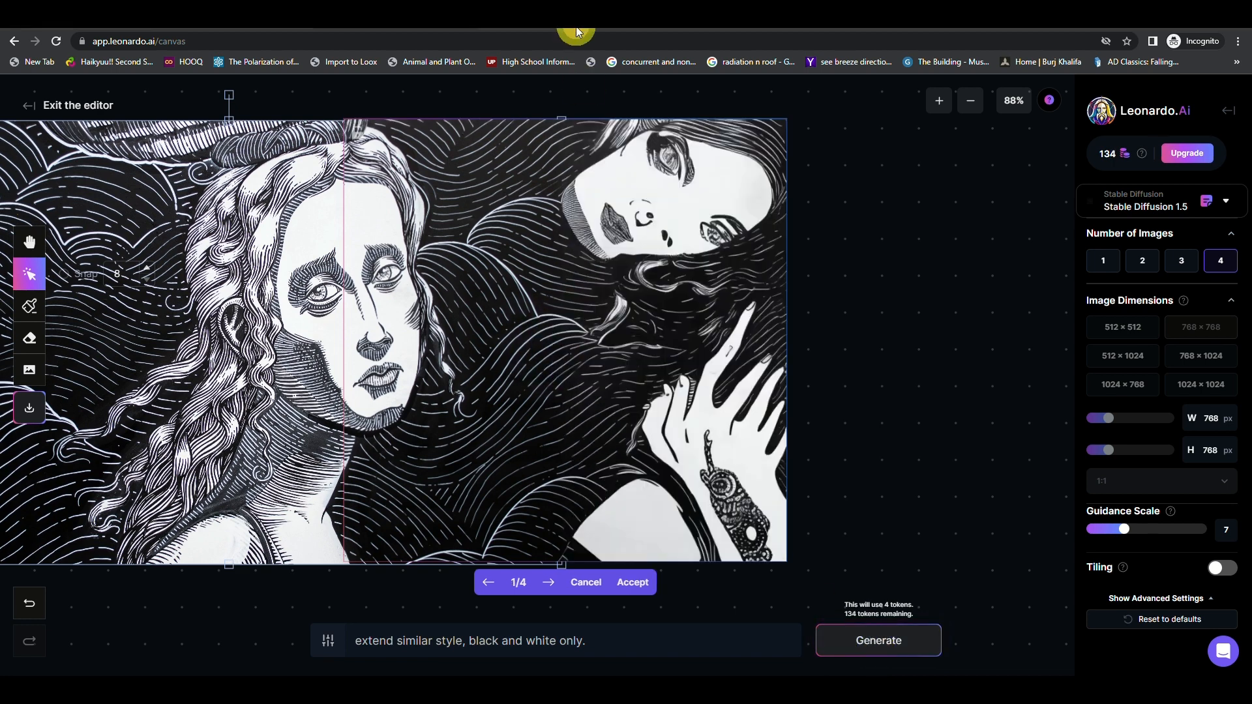
Cycle through the four regenerated extensions of the portrait and return to the third variant
{"action": "left_click", "coordinate": [551, 582]}
{"action": "left_click", "coordinate": [551, 582]}
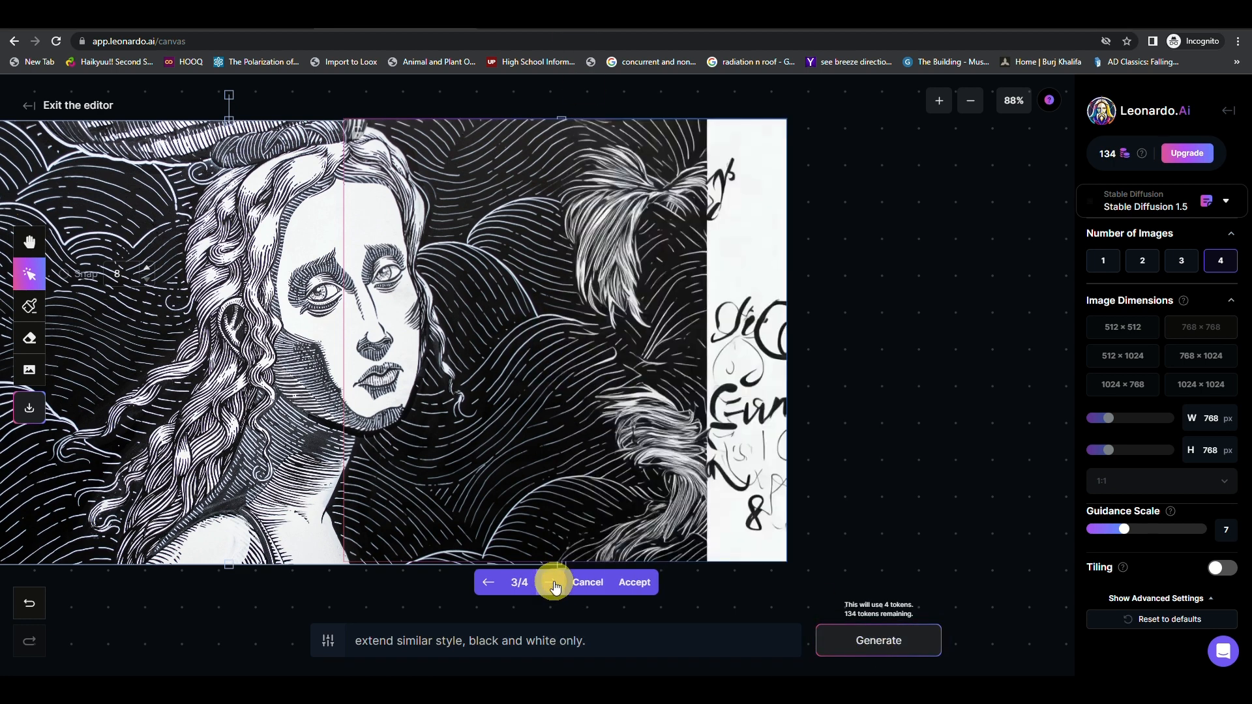
{"action": "left_click", "coordinate": [551, 583]}
{"action": "left_click", "coordinate": [552, 583]}
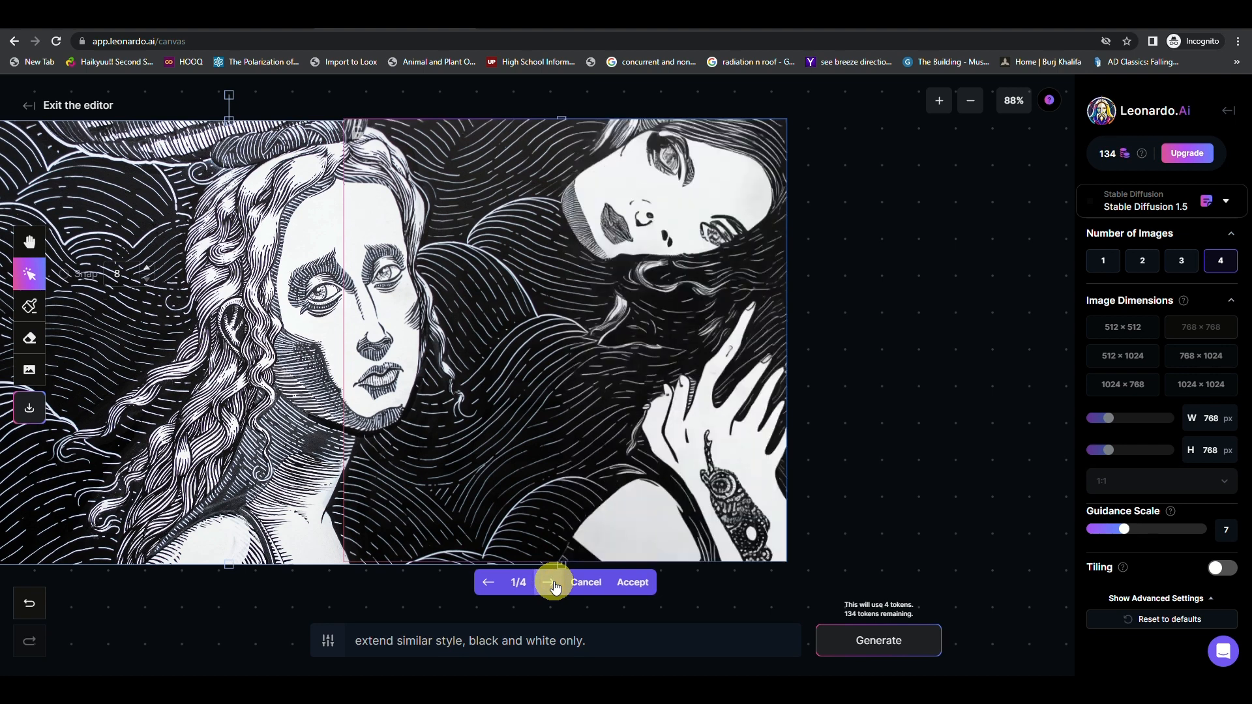
{"action": "left_click", "coordinate": [554, 583]}
{"action": "left_click", "coordinate": [553, 584]}
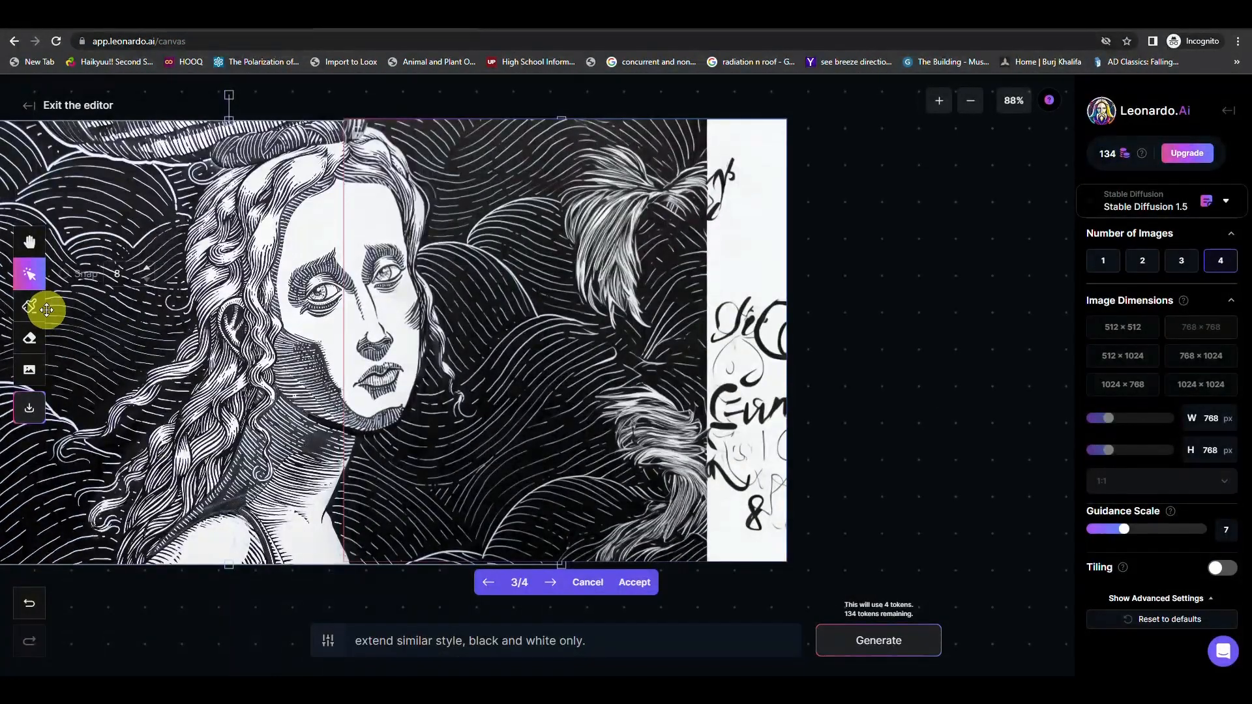
{"action": "left_click", "coordinate": [45, 309]}
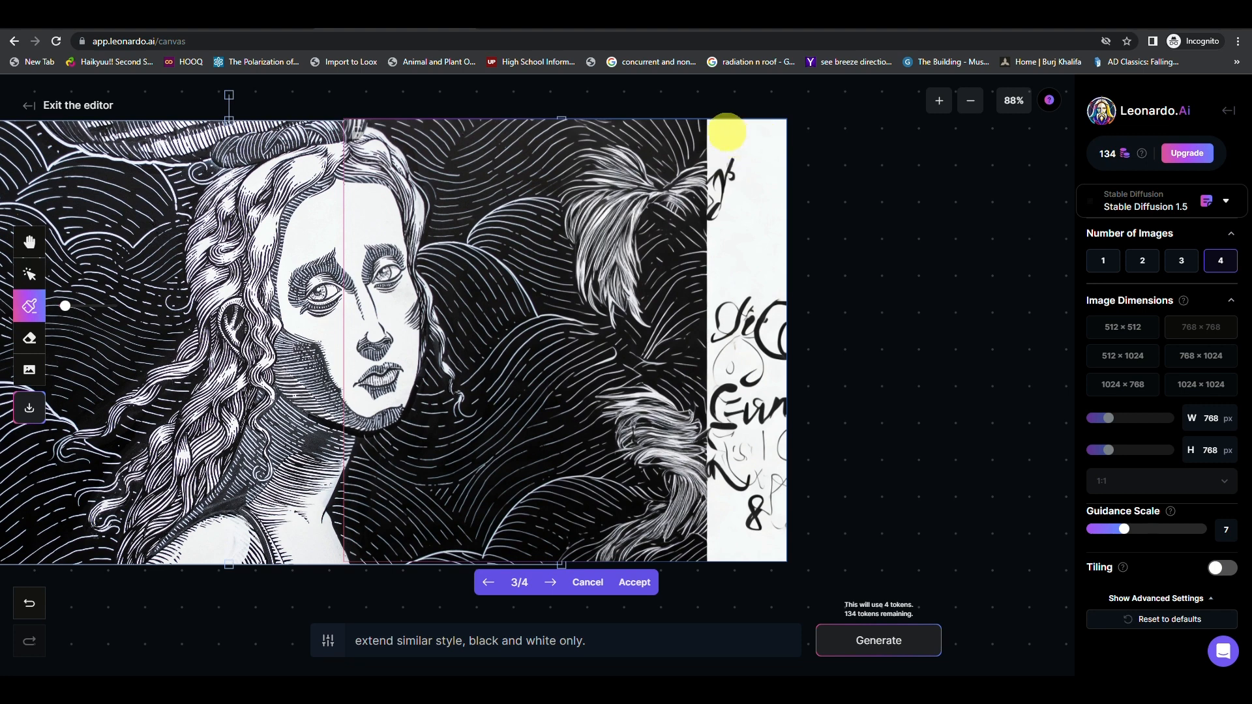
{"action": "mouse_move", "coordinate": [717, 132]}
{"action": "left_mouse_down"}
{"action": "mouse_move", "coordinate": [724, 159]}
{"action": "mouse_move", "coordinate": [712, 149]}
{"action": "mouse_move", "coordinate": [750, 159]}
{"action": "mouse_move", "coordinate": [743, 189]}
{"action": "mouse_move", "coordinate": [671, 198]}
{"action": "mouse_move", "coordinate": [695, 241]}
{"action": "left_mouse_up"}
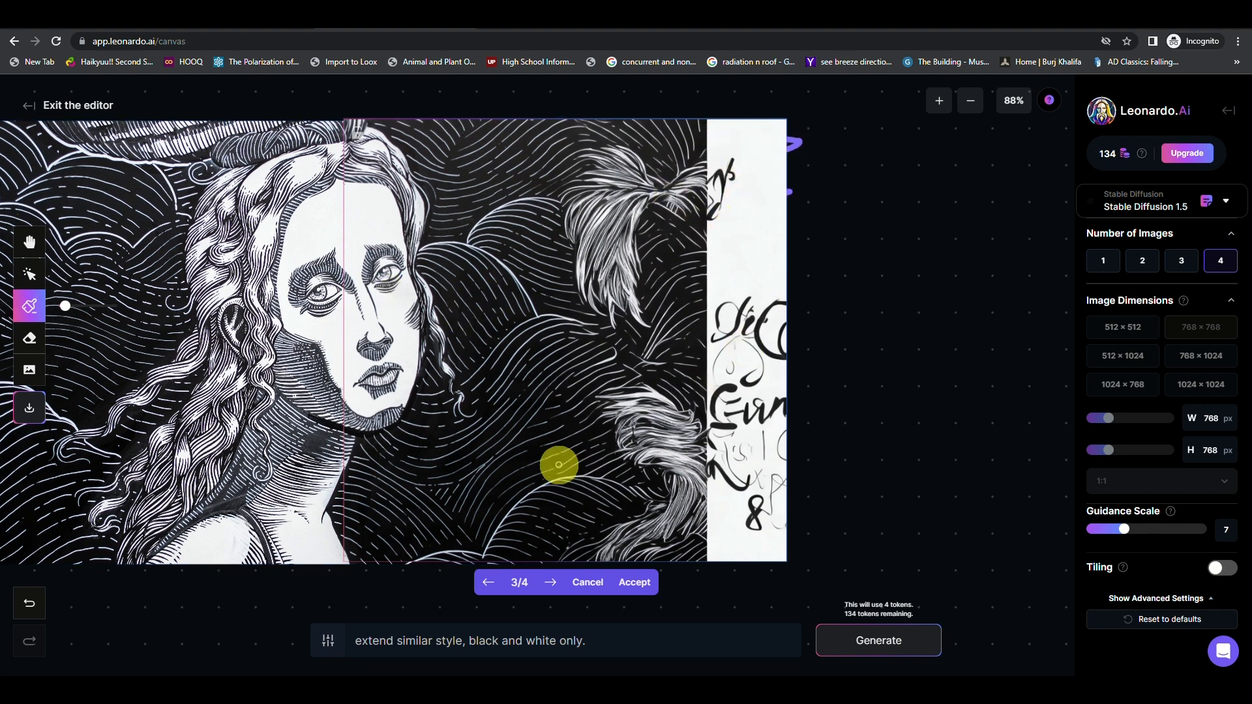
{"action": "key", "text": "ctrl+z"}
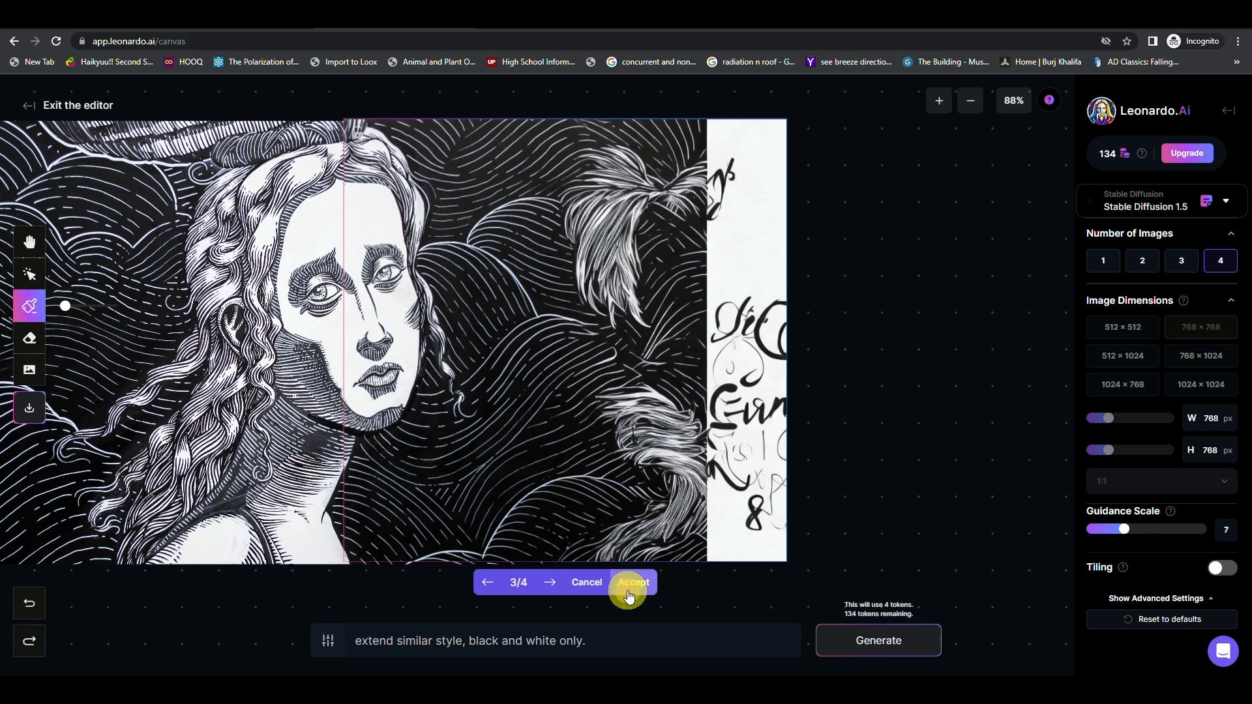
Accept the third extension and draw a mask over the white strip with handwriting at its right edge
{"action": "left_click", "coordinate": [628, 596]}
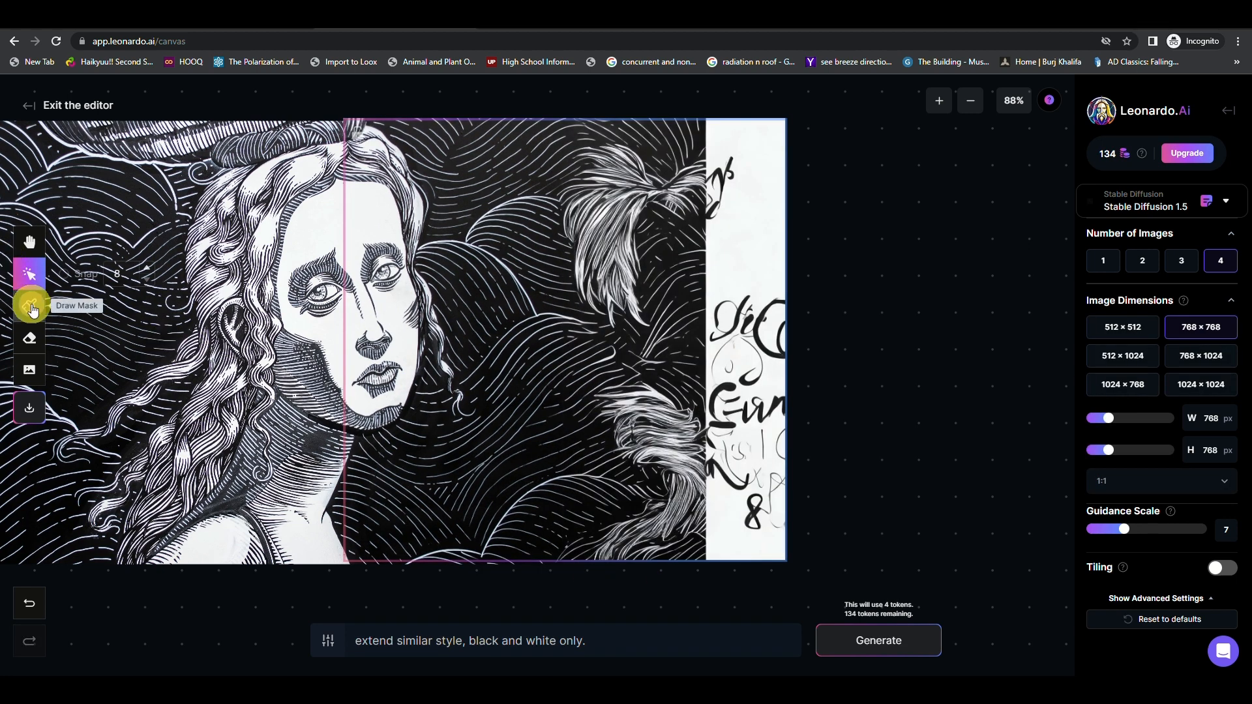
{"action": "left_click", "coordinate": [30, 306]}
{"action": "mouse_move", "coordinate": [753, 142]}
{"action": "left_mouse_down"}
{"action": "mouse_move", "coordinate": [676, 165]}
{"action": "mouse_move", "coordinate": [831, 180]}
{"action": "mouse_move", "coordinate": [718, 130]}
{"action": "mouse_move", "coordinate": [722, 150]}
{"action": "mouse_move", "coordinate": [736, 130]}
{"action": "mouse_move", "coordinate": [718, 176]}
{"action": "mouse_move", "coordinate": [755, 143]}
{"action": "mouse_move", "coordinate": [749, 258]}
{"action": "mouse_move", "coordinate": [795, 210]}
{"action": "mouse_move", "coordinate": [797, 243]}
{"action": "mouse_move", "coordinate": [758, 331]}
{"action": "mouse_move", "coordinate": [799, 310]}
{"action": "mouse_move", "coordinate": [708, 414]}
{"action": "mouse_move", "coordinate": [759, 136]}
{"action": "mouse_move", "coordinate": [707, 232]}
{"action": "mouse_move", "coordinate": [709, 335]}
{"action": "mouse_move", "coordinate": [750, 467]}
{"action": "mouse_move", "coordinate": [726, 558]}
{"action": "mouse_move", "coordinate": [789, 504]}
{"action": "mouse_move", "coordinate": [797, 536]}
{"action": "mouse_move", "coordinate": [735, 573]}
{"action": "mouse_move", "coordinate": [720, 543]}
{"action": "mouse_move", "coordinate": [829, 398]}
{"action": "mouse_move", "coordinate": [740, 519]}
{"action": "mouse_move", "coordinate": [776, 393]}
{"action": "mouse_move", "coordinate": [732, 366]}
{"action": "mouse_move", "coordinate": [683, 388]}
{"action": "mouse_move", "coordinate": [764, 263]}
{"action": "mouse_move", "coordinate": [808, 276]}
{"action": "mouse_move", "coordinate": [815, 297]}
{"action": "mouse_move", "coordinate": [774, 414]}
{"action": "mouse_move", "coordinate": [716, 475]}
{"action": "mouse_move", "coordinate": [743, 152]}
{"action": "mouse_move", "coordinate": [706, 248]}
{"action": "mouse_move", "coordinate": [735, 130]}
{"action": "mouse_move", "coordinate": [699, 111]}
{"action": "left_mouse_up"}
Change the prompt to "extend similar style, with roses, black and white only." and generate replacements for the masked strip
{"action": "left_click", "coordinate": [587, 641]}
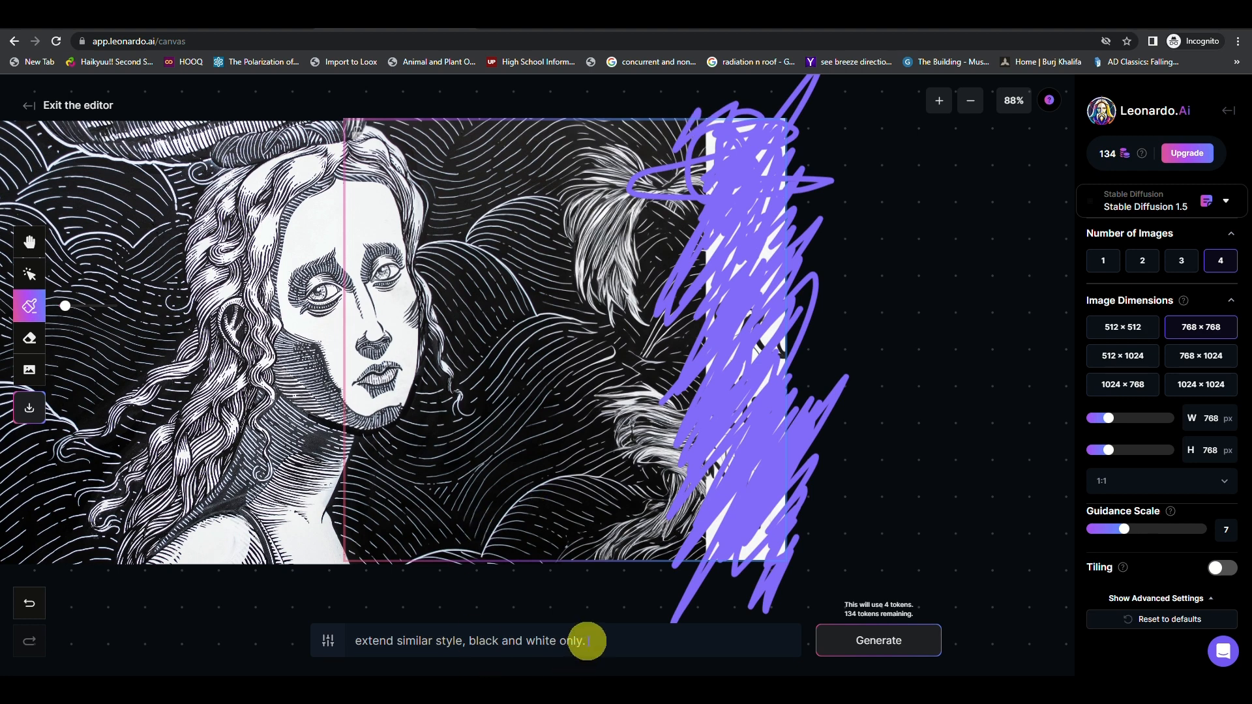
{"action": "left_click_drag", "start_coordinate": [586, 641], "coordinate": [659, 615]}
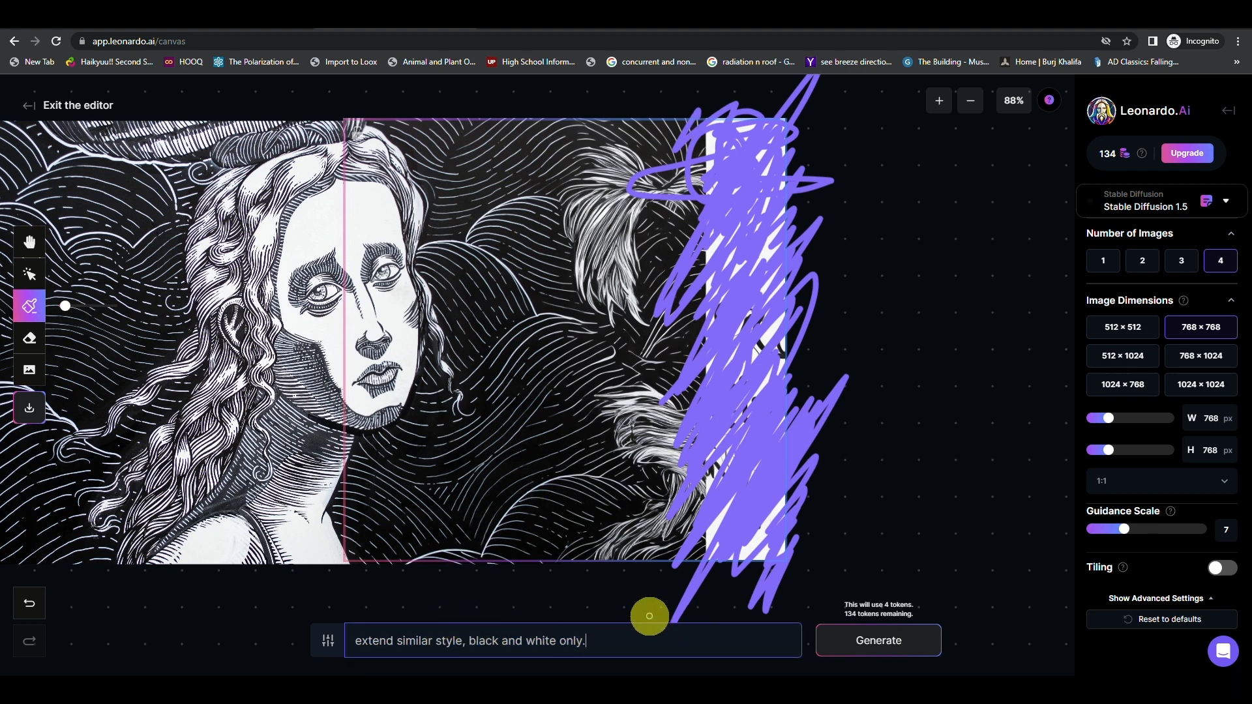
{"action": "left_click", "coordinate": [466, 645]}
{"action": "type", "text": "with roses"}
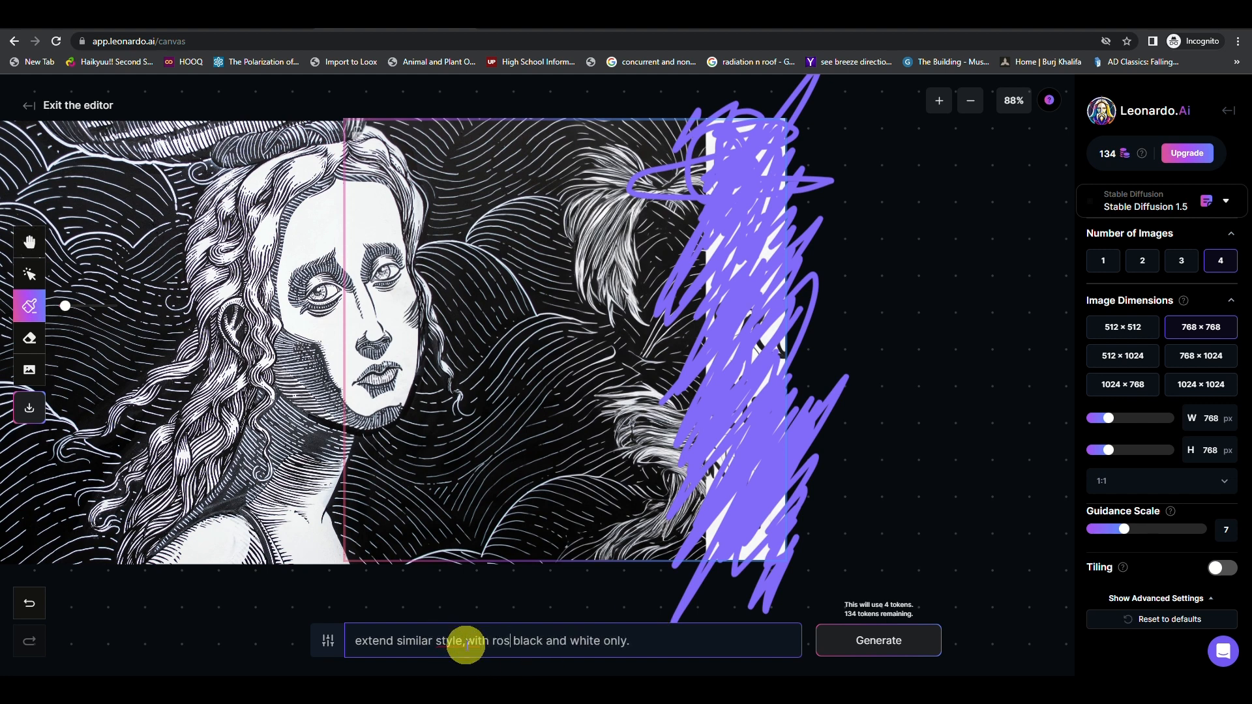
{"action": "type", "text": ","}
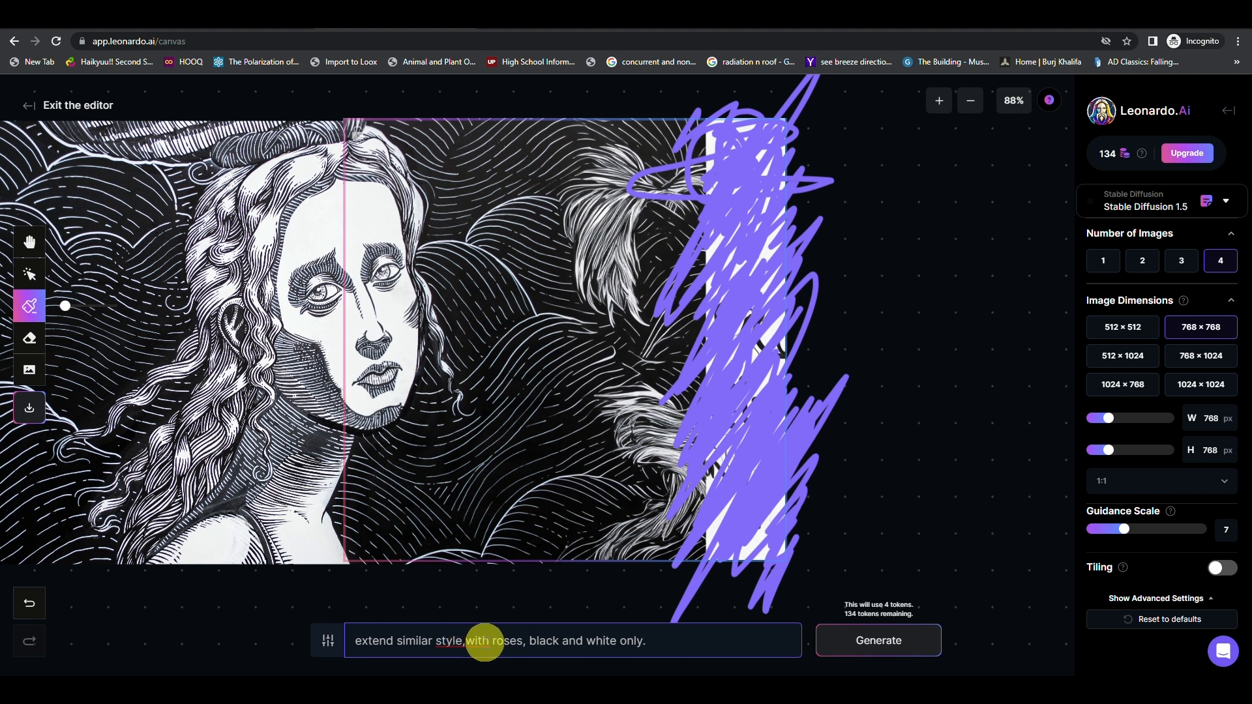
{"action": "left_click", "coordinate": [467, 640]}
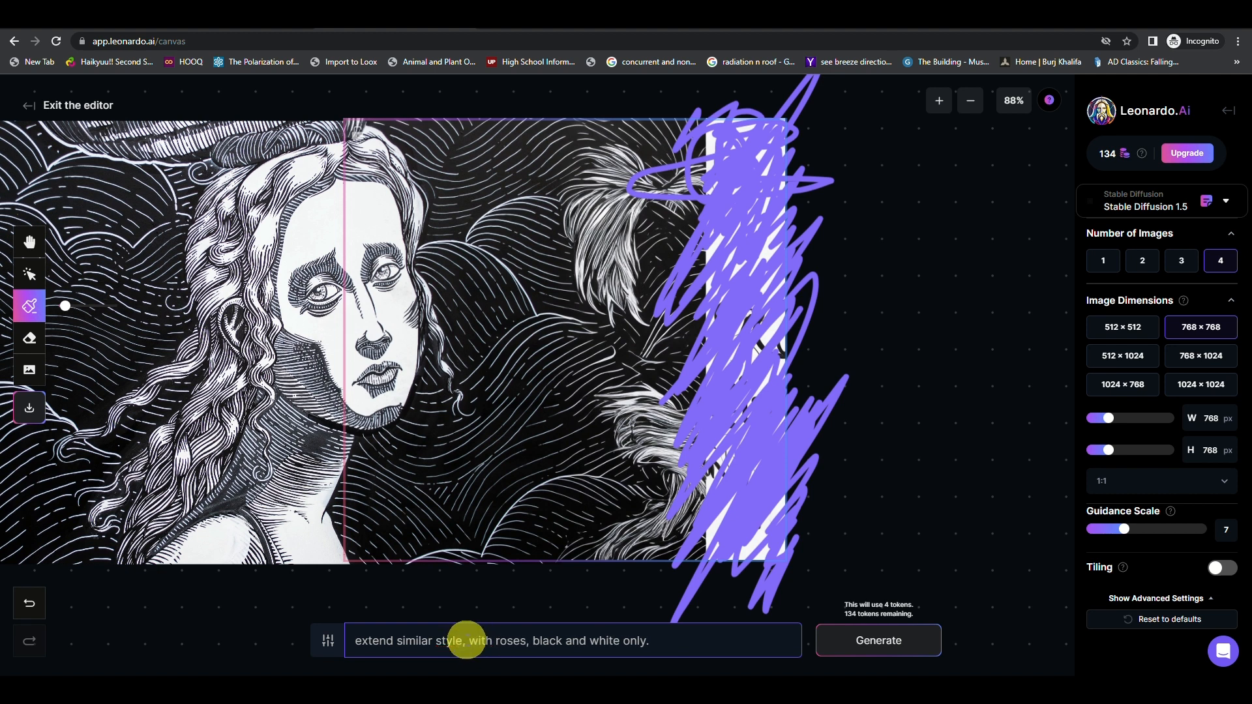
{"action": "mouse_move", "coordinate": [901, 689]}
{"action": "left_click", "coordinate": [880, 651]}
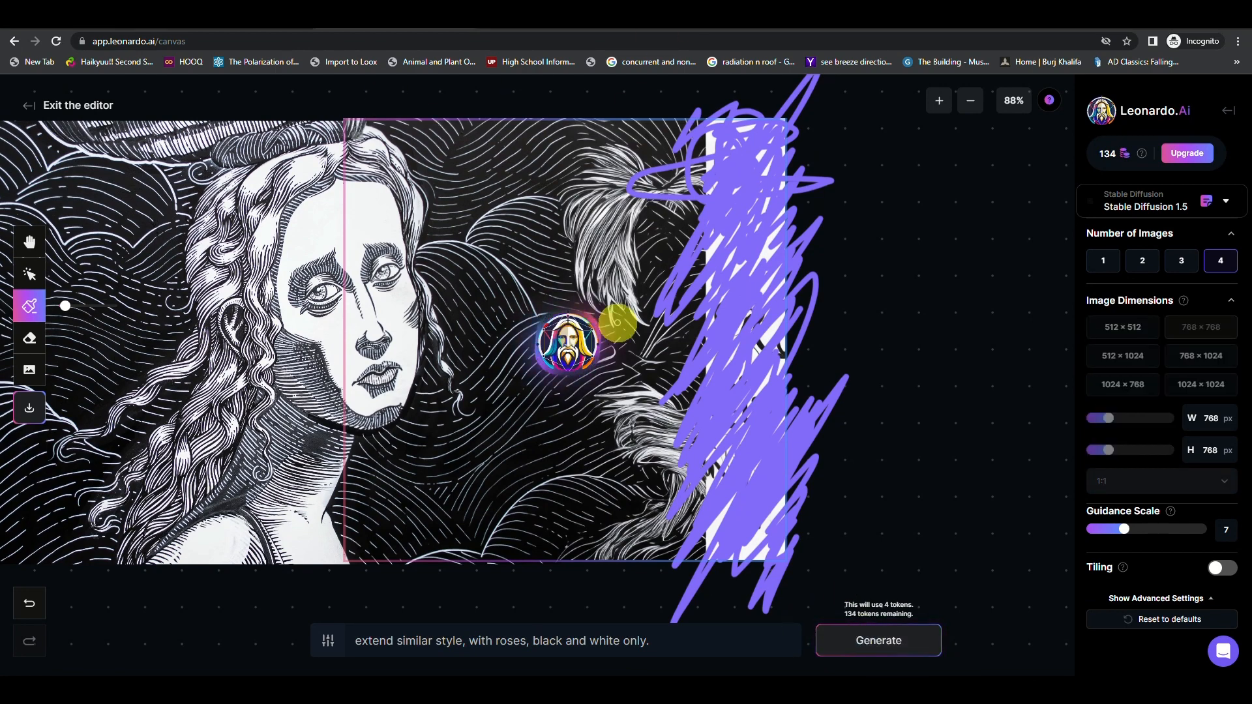
Compare the four rose-themed variants of the masked strip, cycling through them repeatedly
{"action": "scroll", "coordinate": [854, 599], "scroll_direction": "up", "scroll_amount": 1}
{"action": "scroll", "coordinate": [854, 600], "scroll_direction": "down", "scroll_amount": 1}
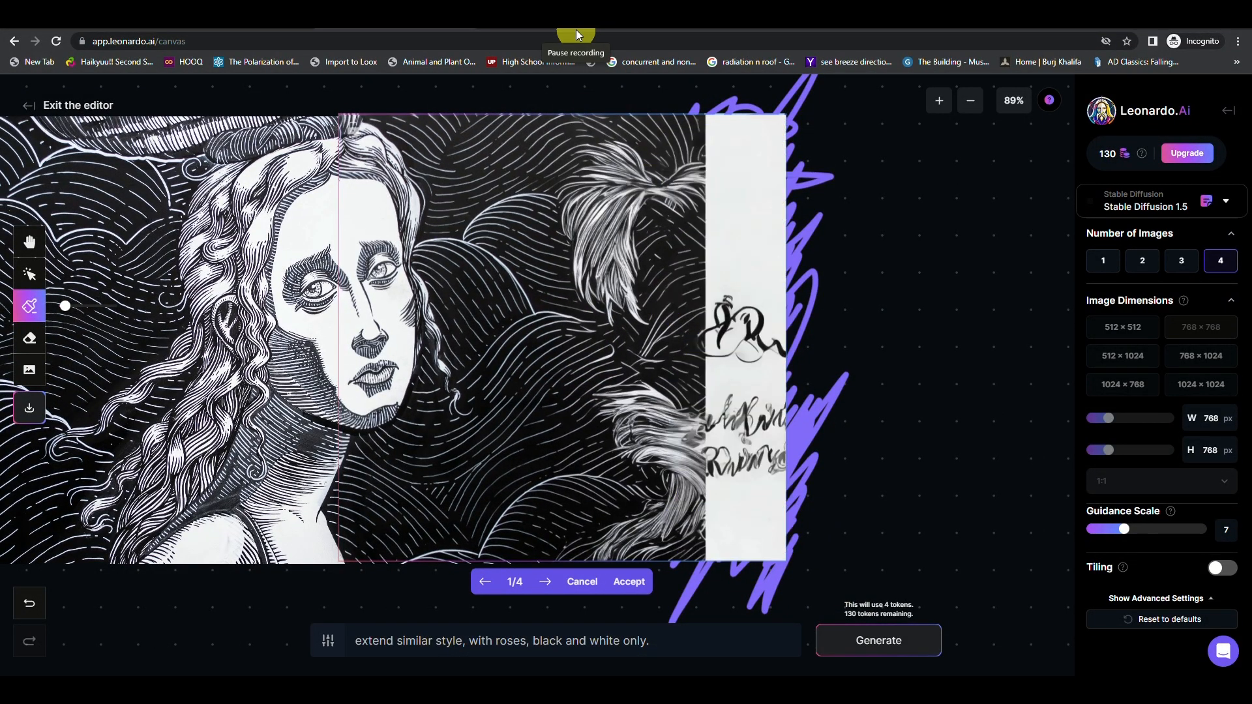
{"action": "left_click", "coordinate": [550, 582]}
{"action": "left_click", "coordinate": [549, 582]}
{"action": "left_click", "coordinate": [550, 582]}
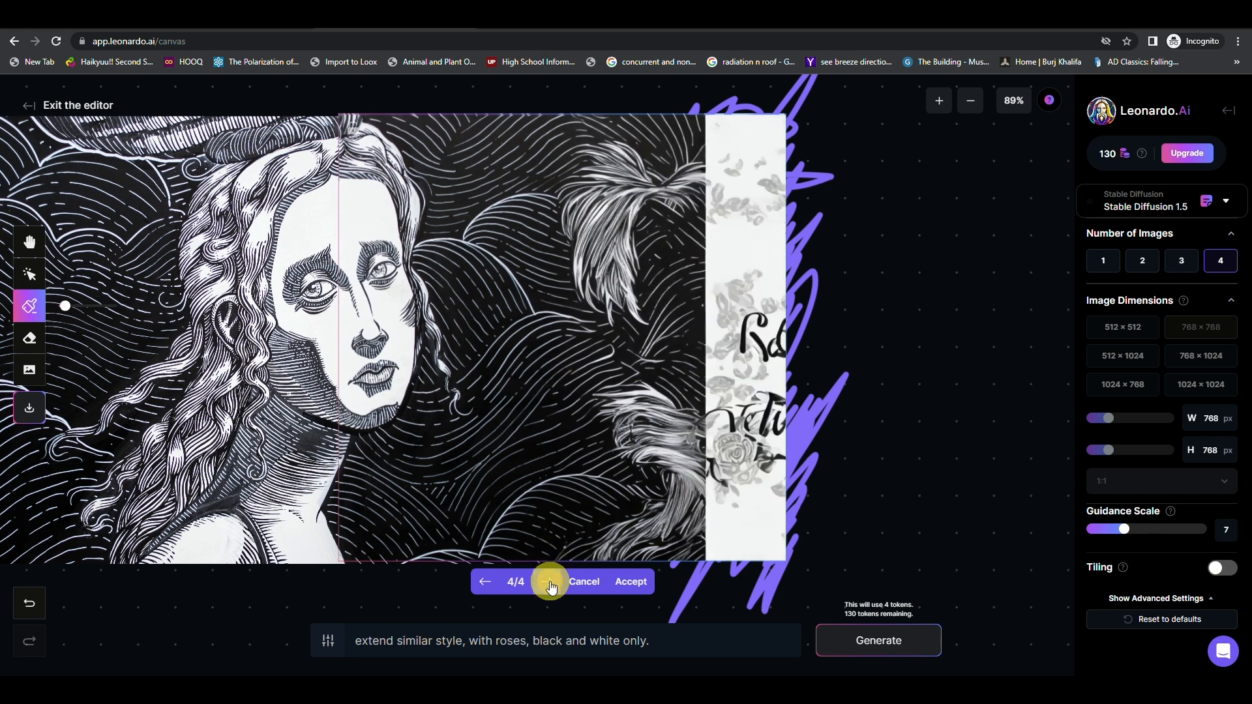
{"action": "left_click", "coordinate": [550, 582]}
{"action": "left_click", "coordinate": [549, 582]}
{"action": "left_click", "coordinate": [550, 582]}
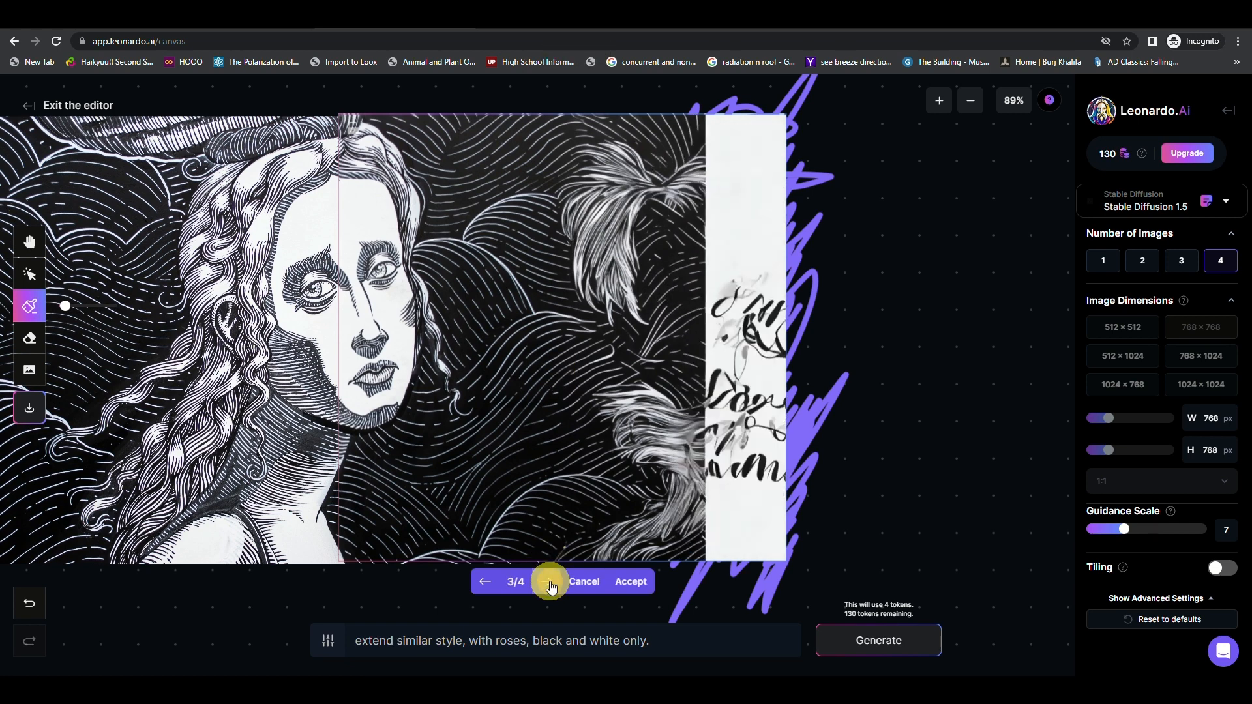
{"action": "left_click", "coordinate": [550, 583]}
{"action": "left_click", "coordinate": [550, 582]}
{"action": "left_click", "coordinate": [549, 582]}
{"action": "left_click", "coordinate": [550, 582]}
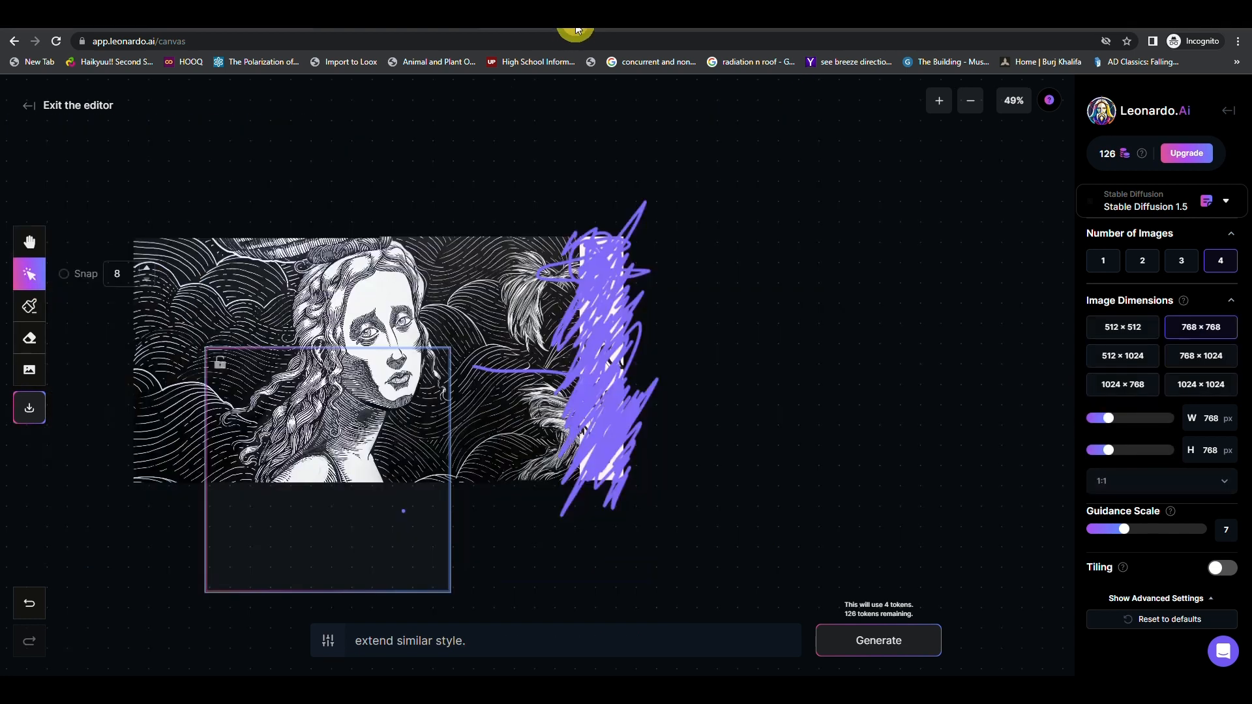
Set the generation frame to 512 × 1024, place it over the woman reaching below the picture, and generate a downward extension
{"action": "left_click", "coordinate": [1143, 365]}
{"action": "left_click_drag", "start_coordinate": [246, 545], "coordinate": [301, 447]}
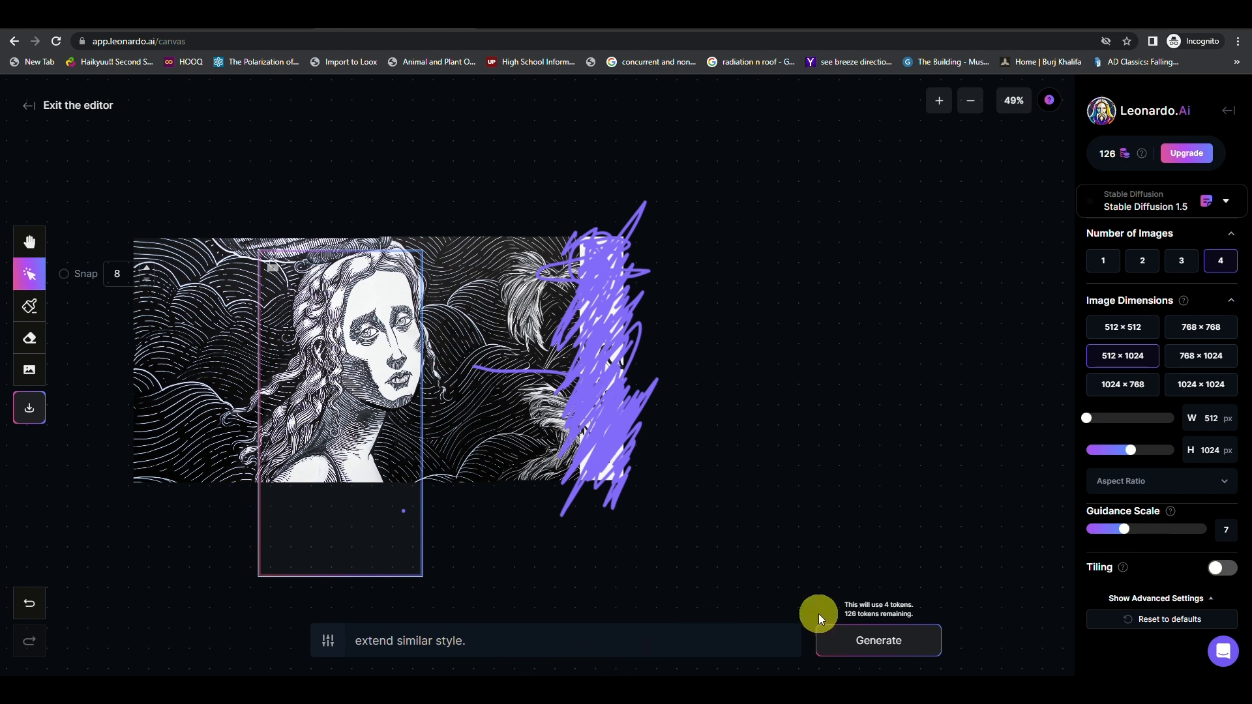
{"action": "left_click", "coordinate": [873, 642]}
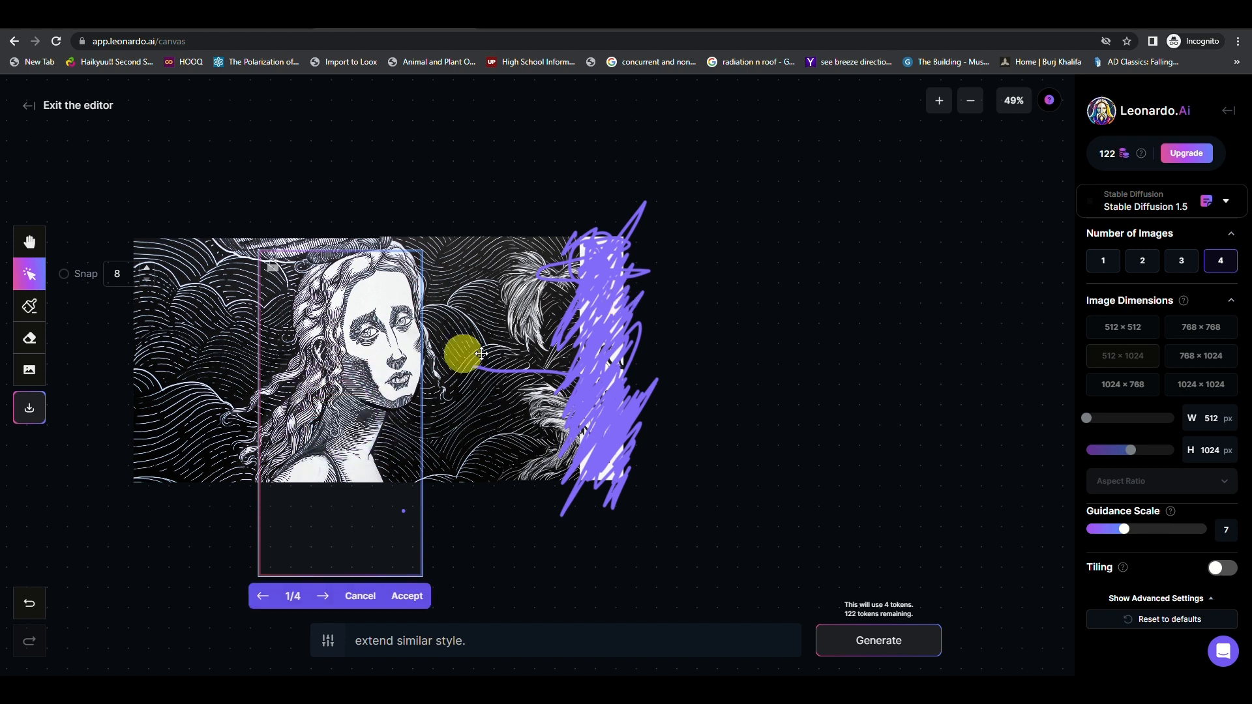
Browse the variants extending the woman's body downward and accept the fourth one
{"action": "left_click", "coordinate": [323, 596]}
{"action": "left_click", "coordinate": [322, 597]}
{"action": "left_click", "coordinate": [323, 598]}
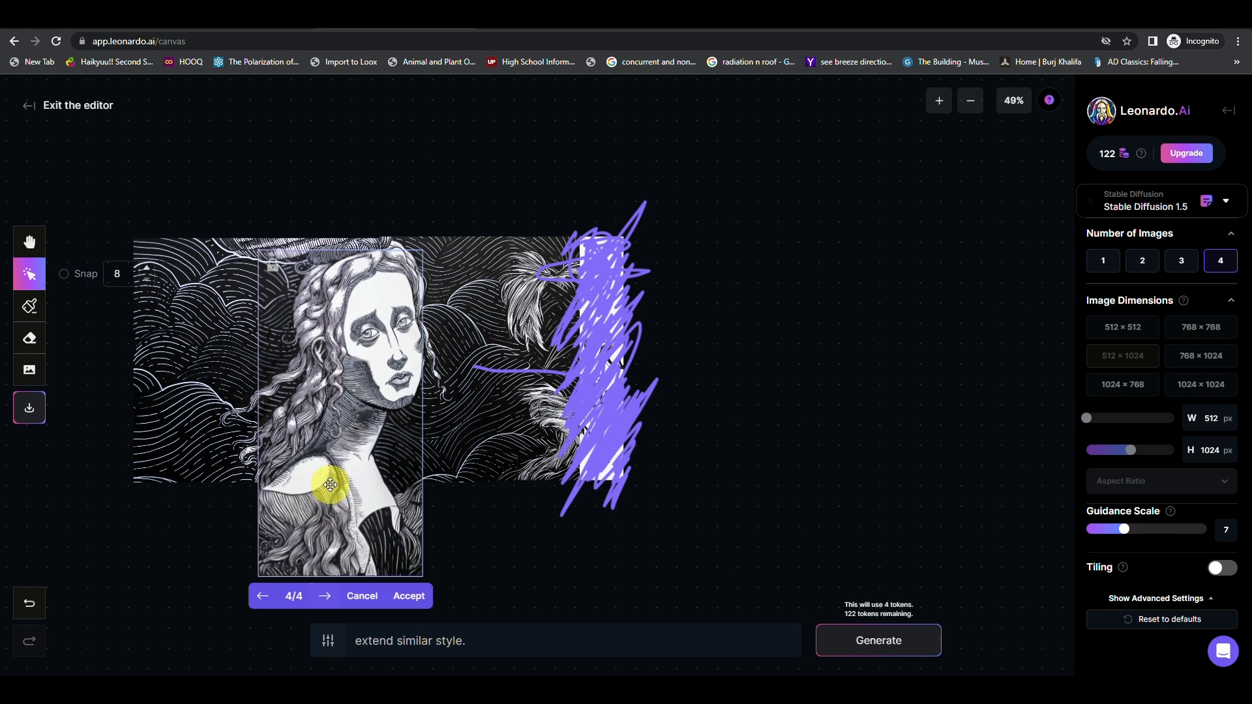
{"action": "scroll", "coordinate": [326, 483], "scroll_direction": "up", "scroll_amount": 3}
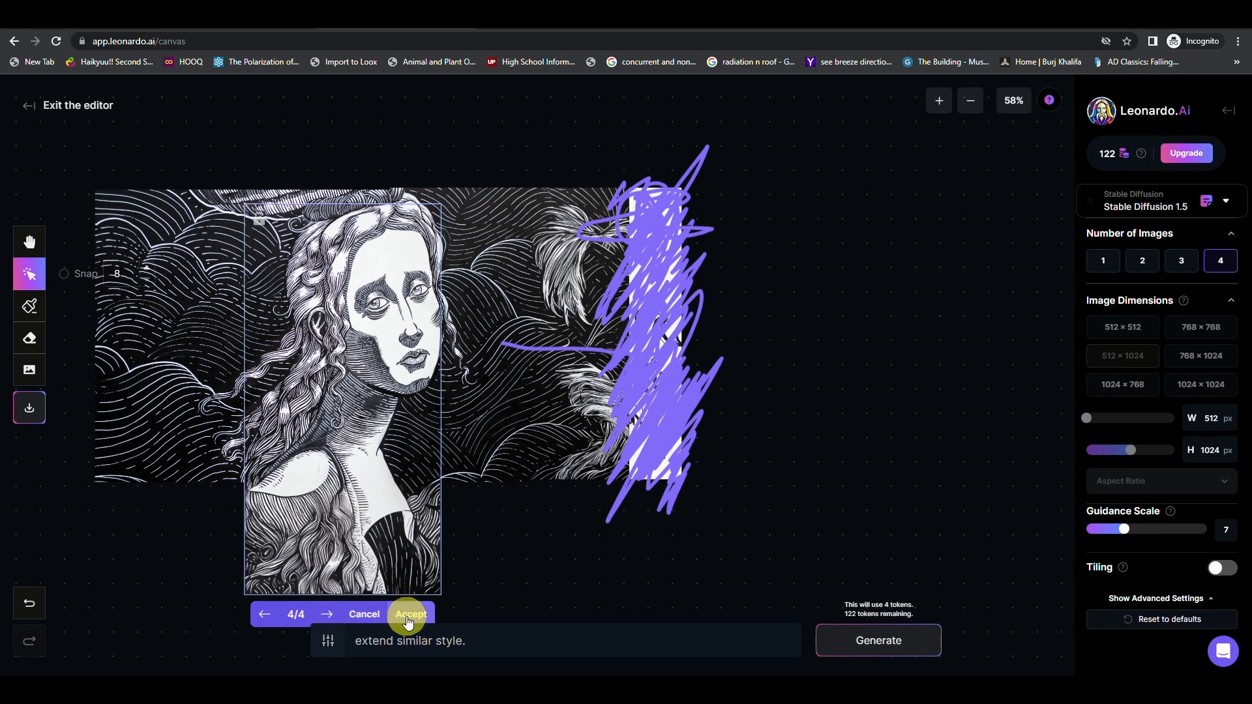
{"action": "left_click", "coordinate": [409, 616]}
Delete the mask scribble over the white strip and the stray mask line beside the woman's face
{"action": "left_click_drag", "start_coordinate": [406, 616], "coordinate": [650, 398]}
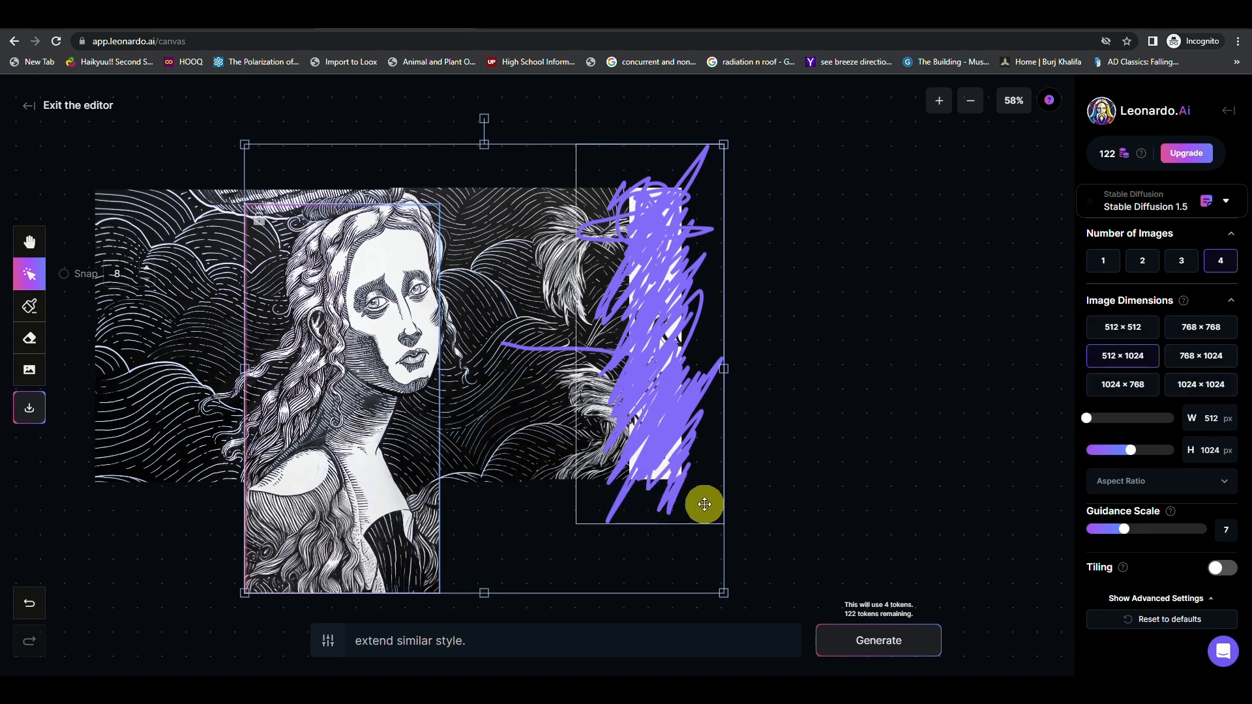
{"action": "left_click", "coordinate": [837, 358]}
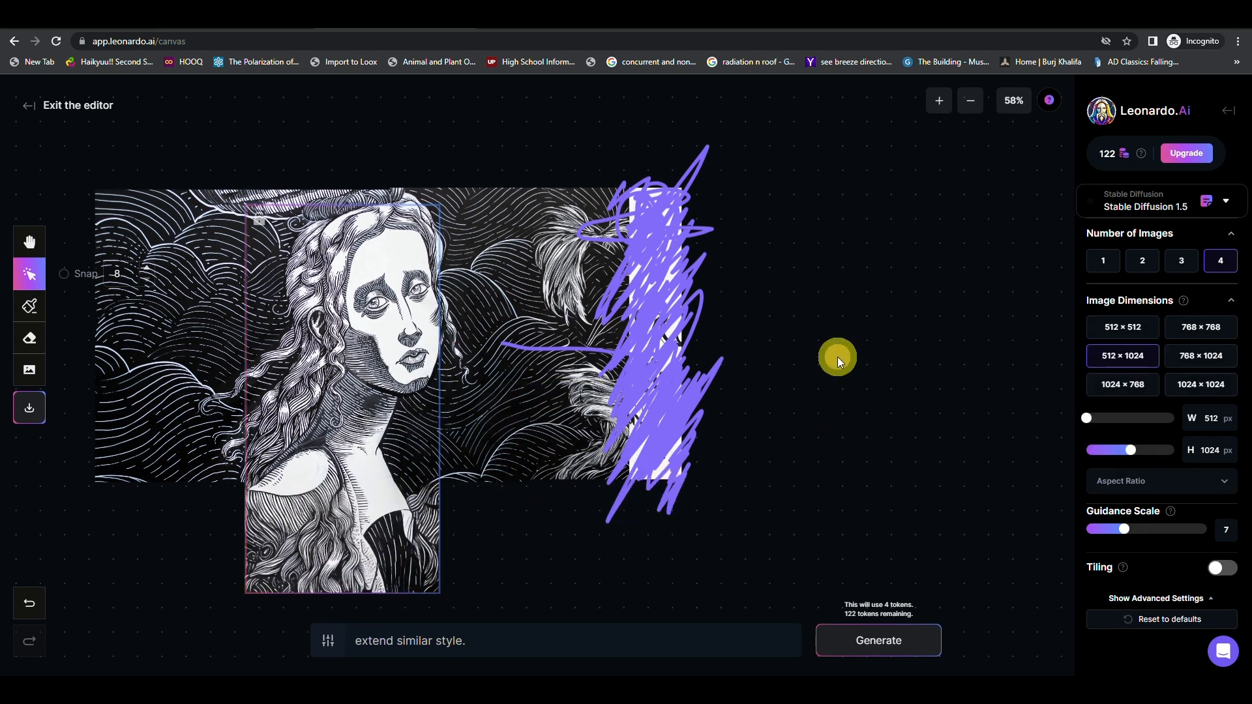
{"action": "left_click", "coordinate": [641, 475]}
{"action": "key", "text": "Delete"}
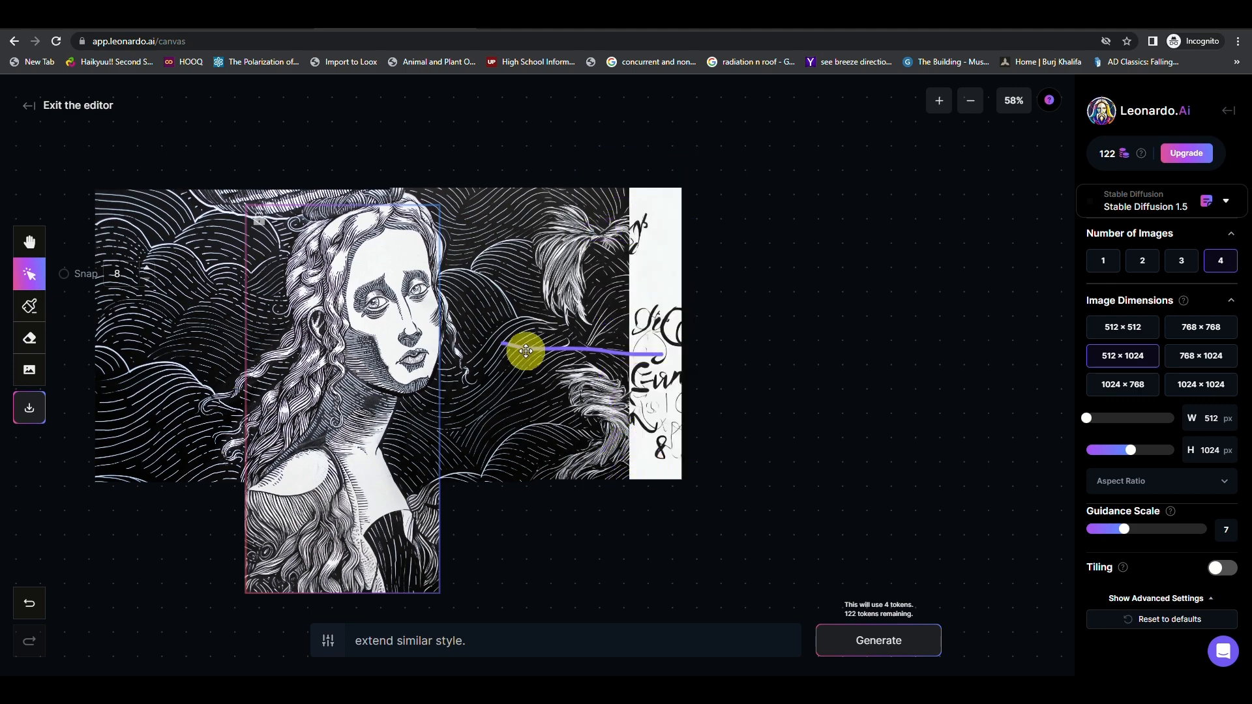
{"action": "key", "text": "Delete"}
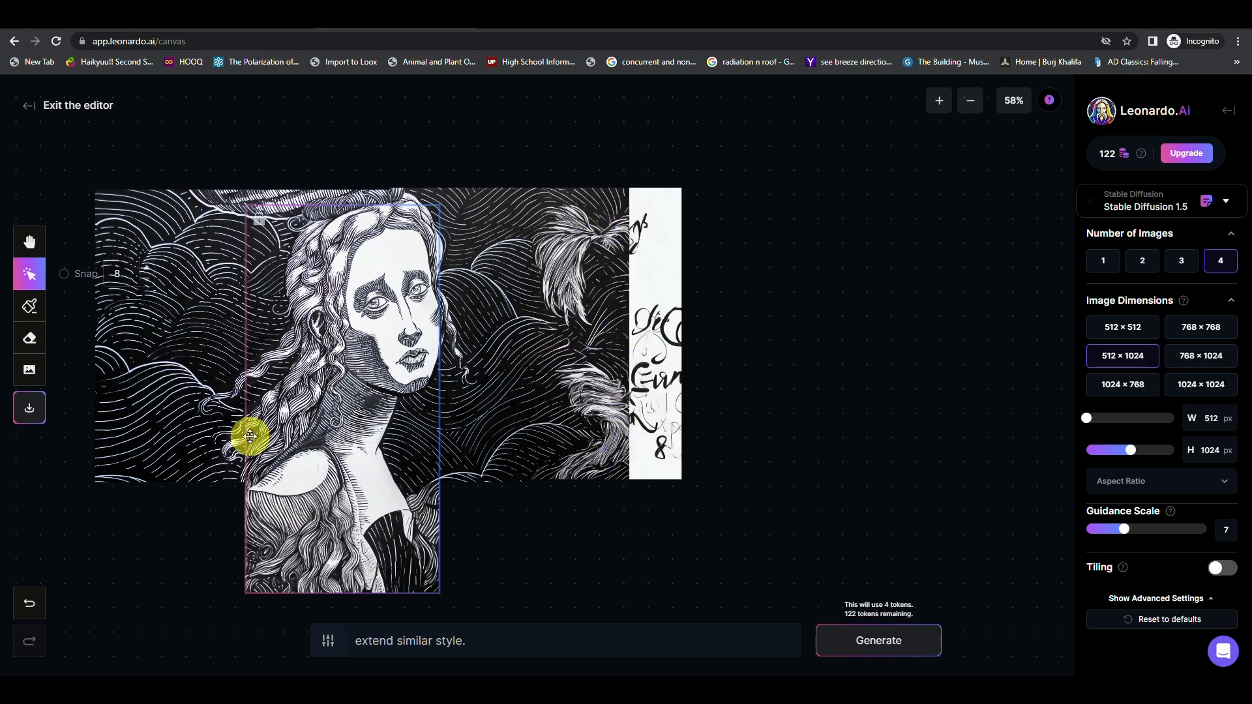
{"action": "scroll", "coordinate": [247, 437], "scroll_direction": "up", "scroll_amount": 3}
{"action": "scroll", "coordinate": [304, 449], "scroll_direction": "up", "scroll_amount": 1}
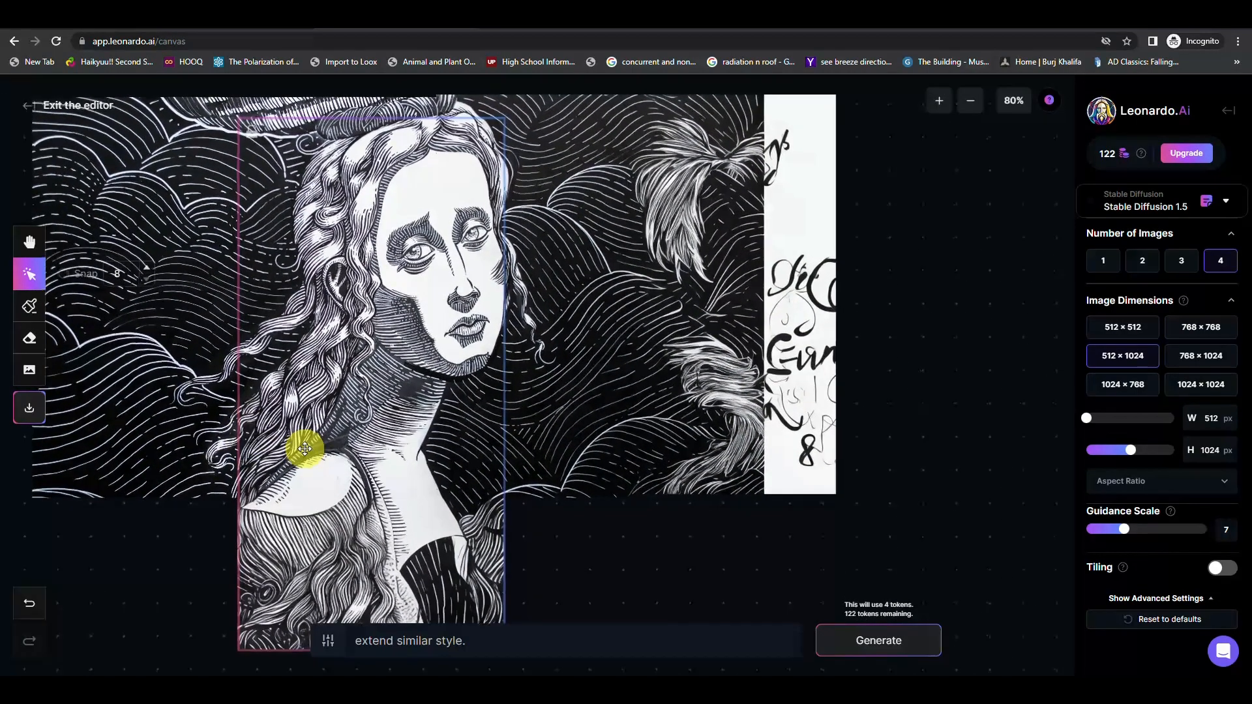